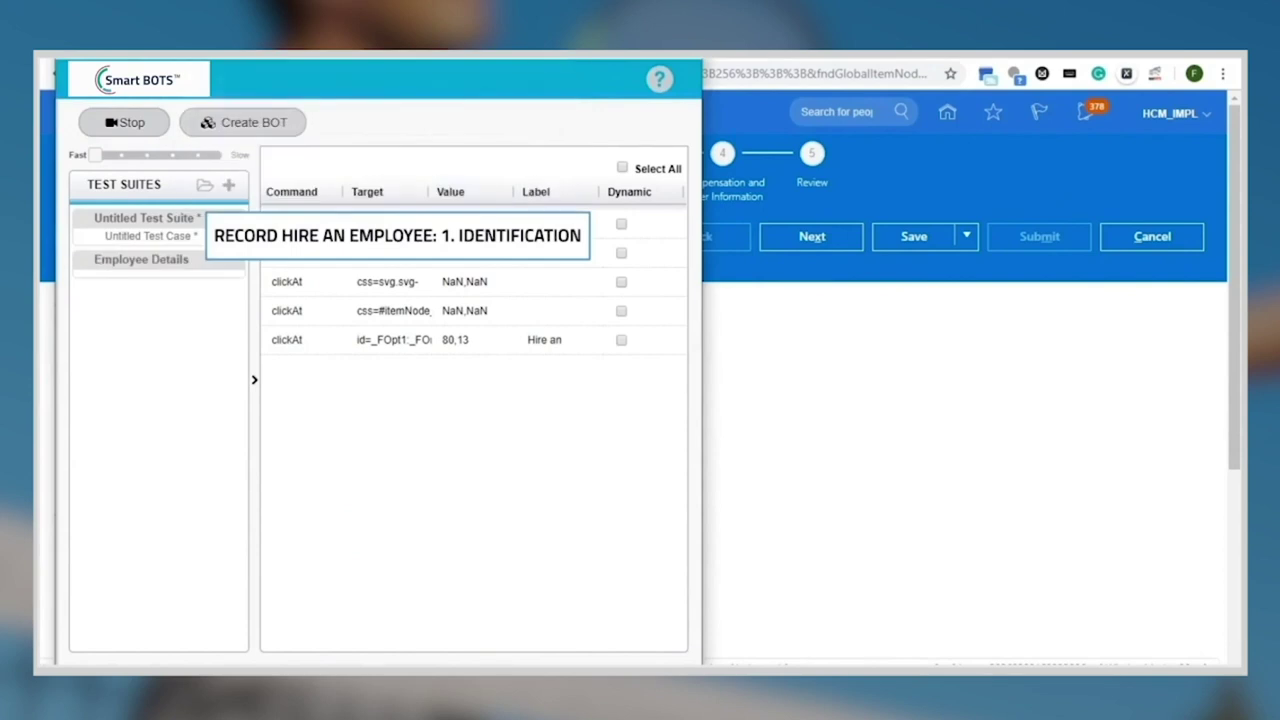
# Bring the Chrome window with Oracle's Hire an Employee: Identification page to the front
pyautogui.hotkey('alt', 'Tab')
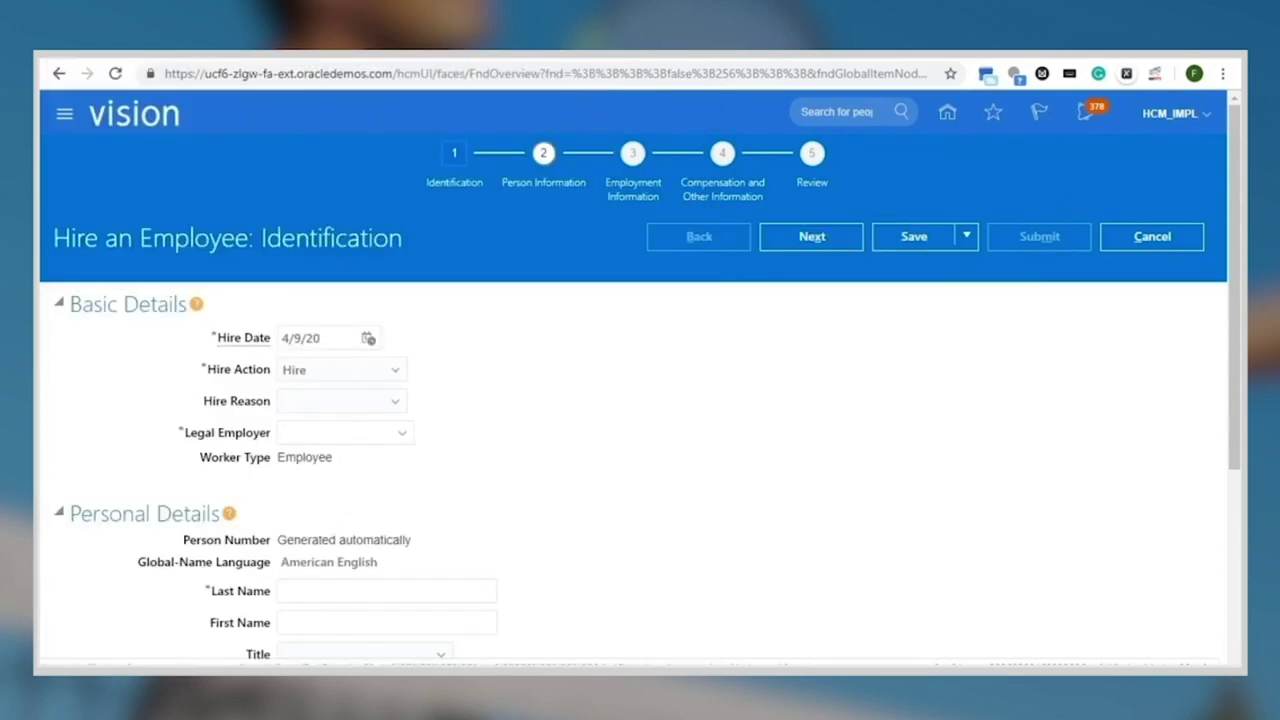
# Enter hire date 4/10/20, keep action Hire, reason 'Hire to fill vacant position', legal employer US2
pyautogui.click(315, 338)
pyautogui.write('4')
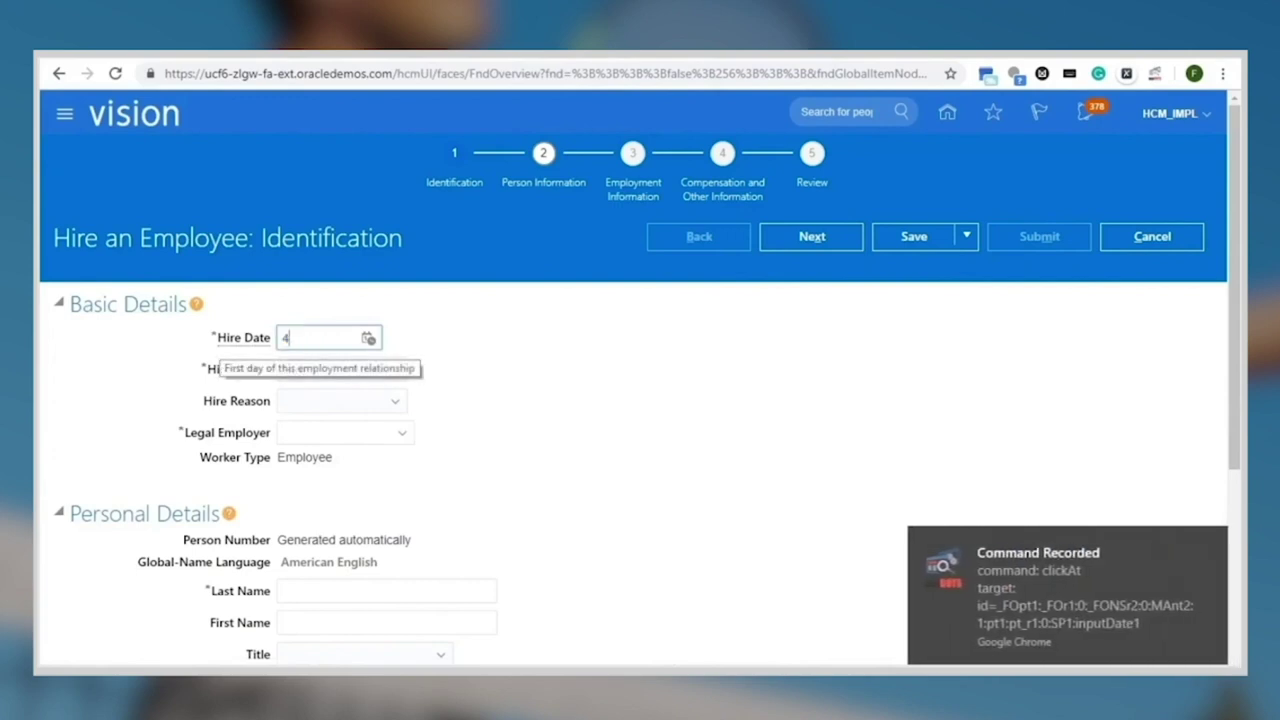
pyautogui.write('/10/20')
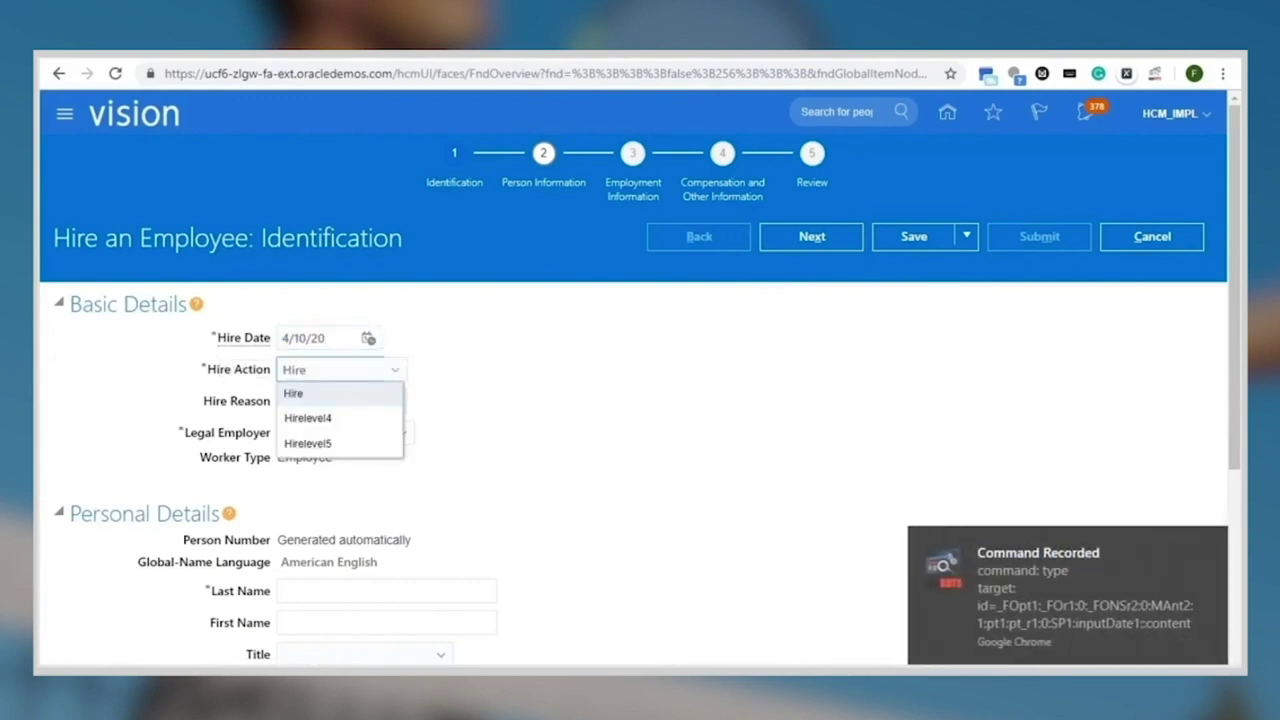
pyautogui.press('Return')
pyautogui.click(335, 400)
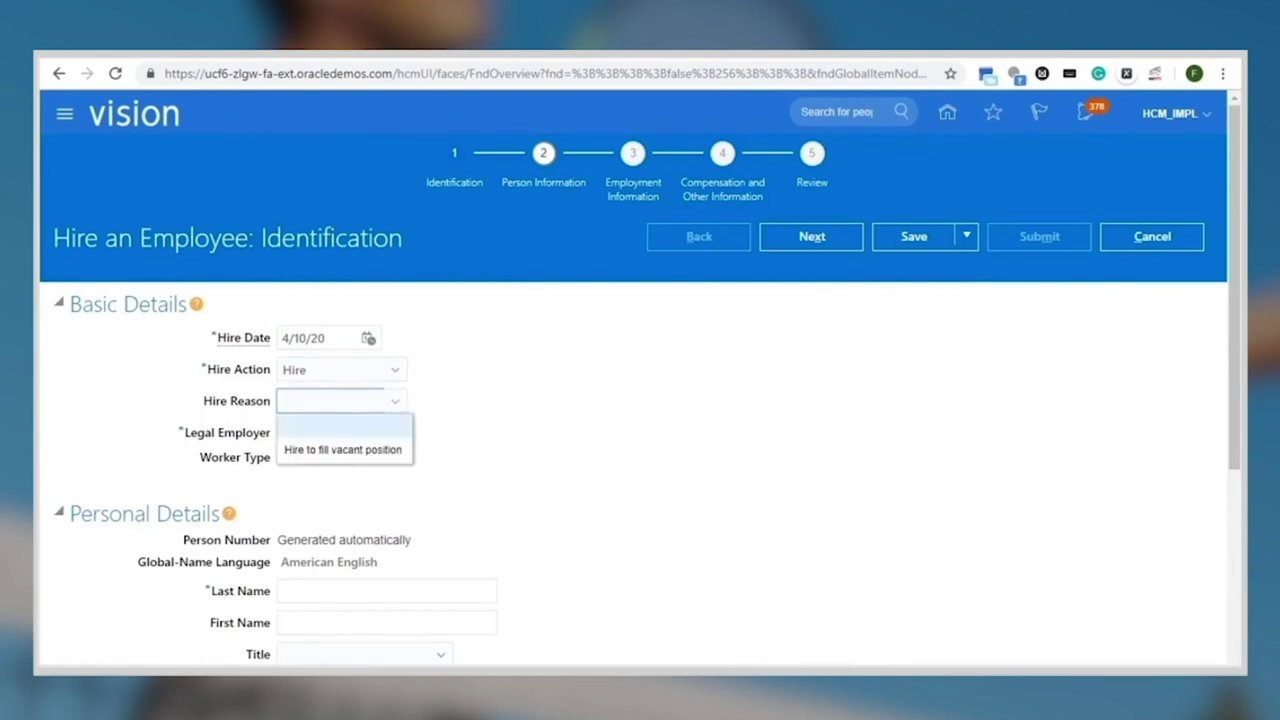
pyautogui.click(343, 449)
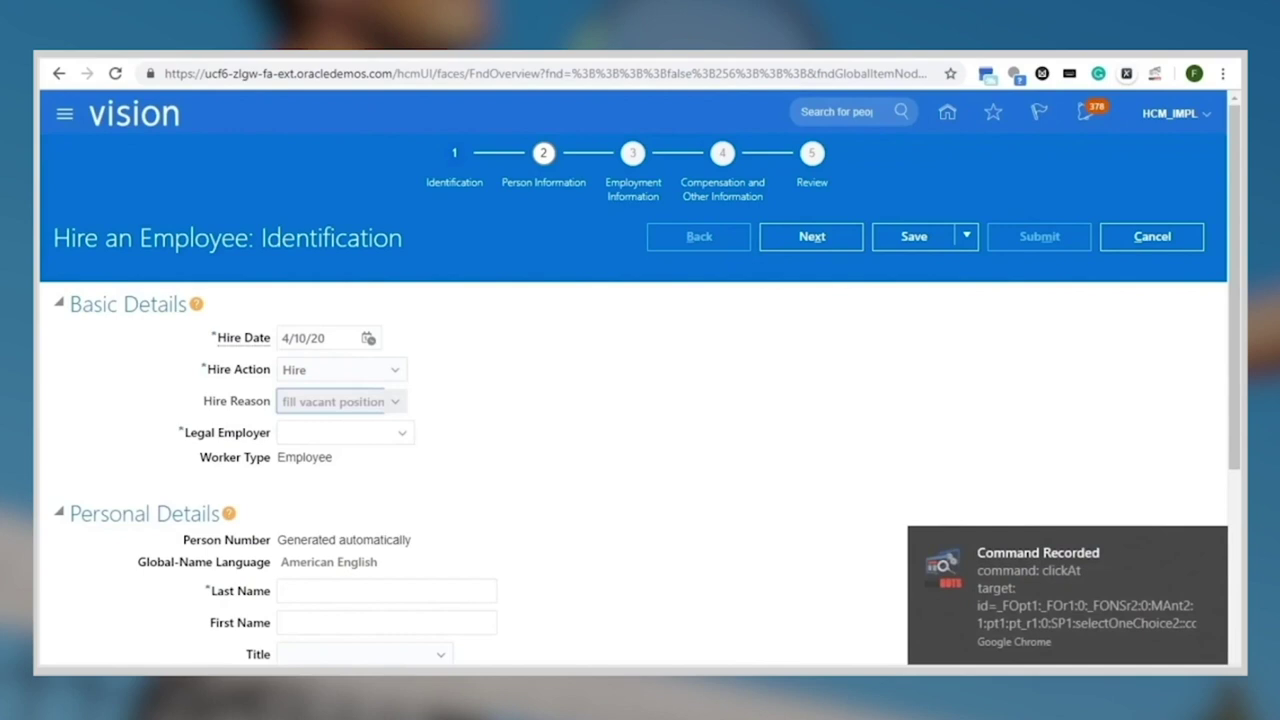
pyautogui.click(333, 432)
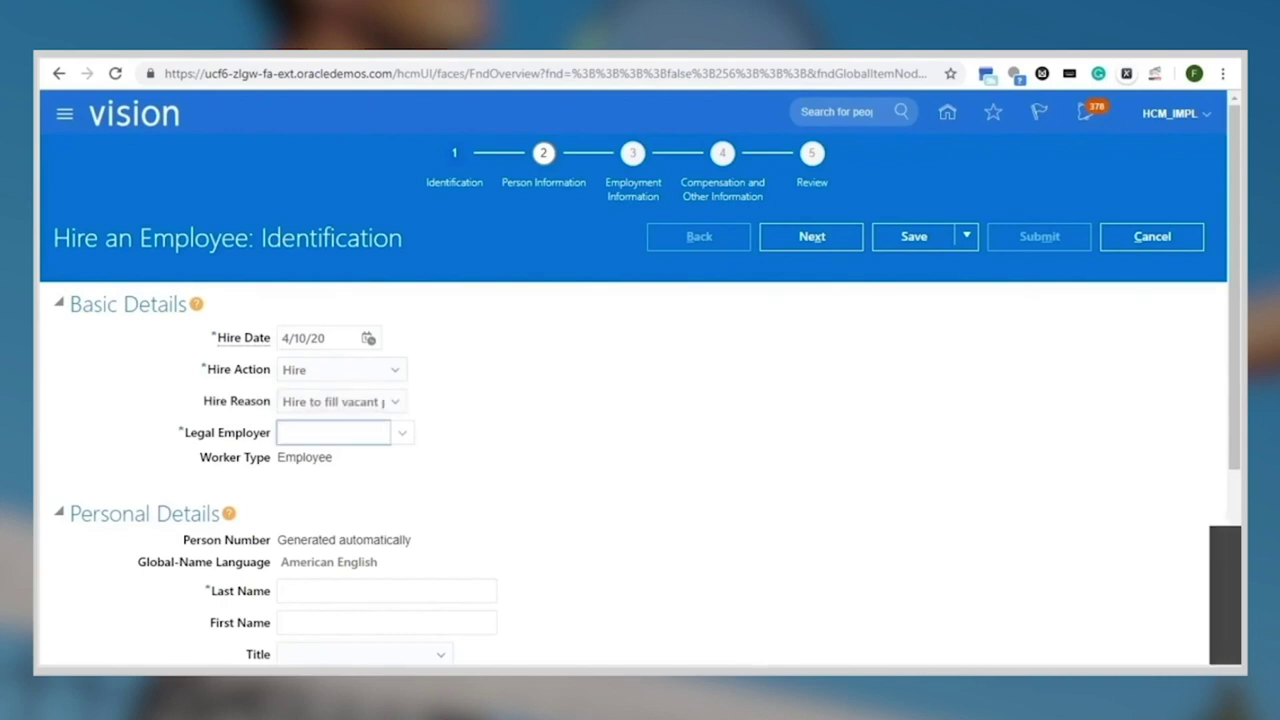
pyautogui.write('US2')
pyautogui.press('Tab')
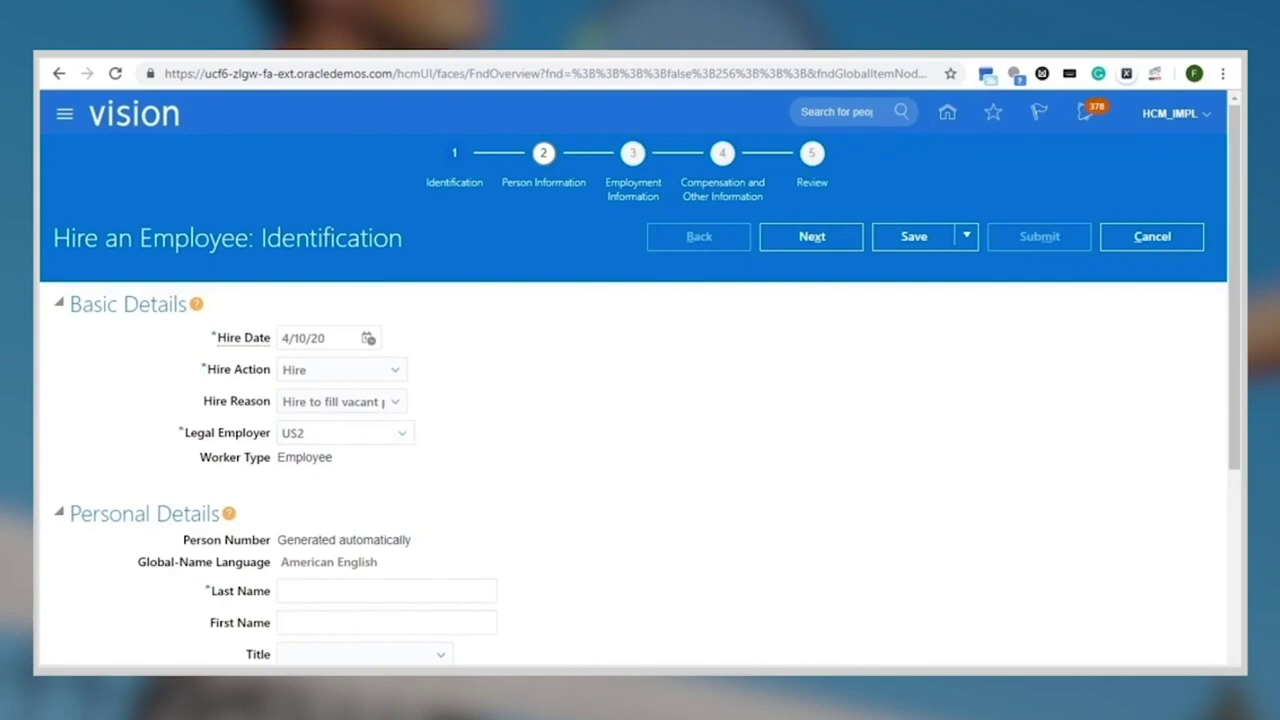
# Enter the new hire's last and first names and set the title to Mr
pyautogui.click(386, 615)
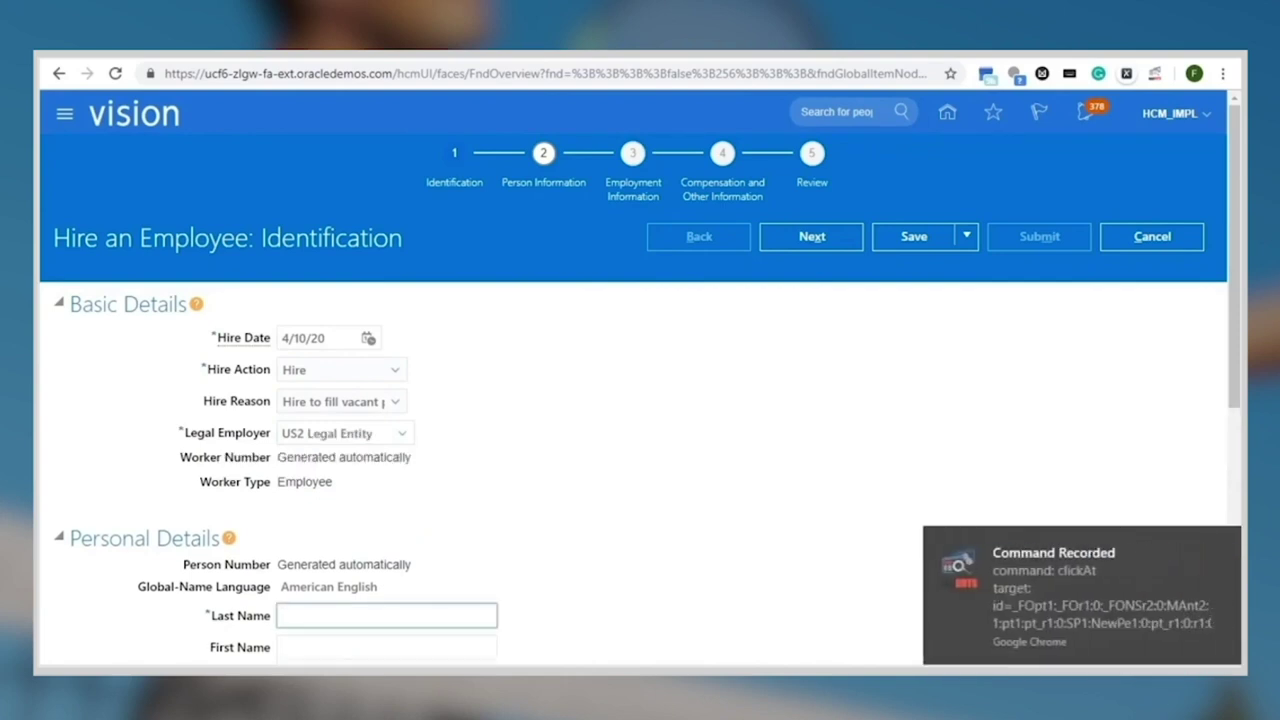
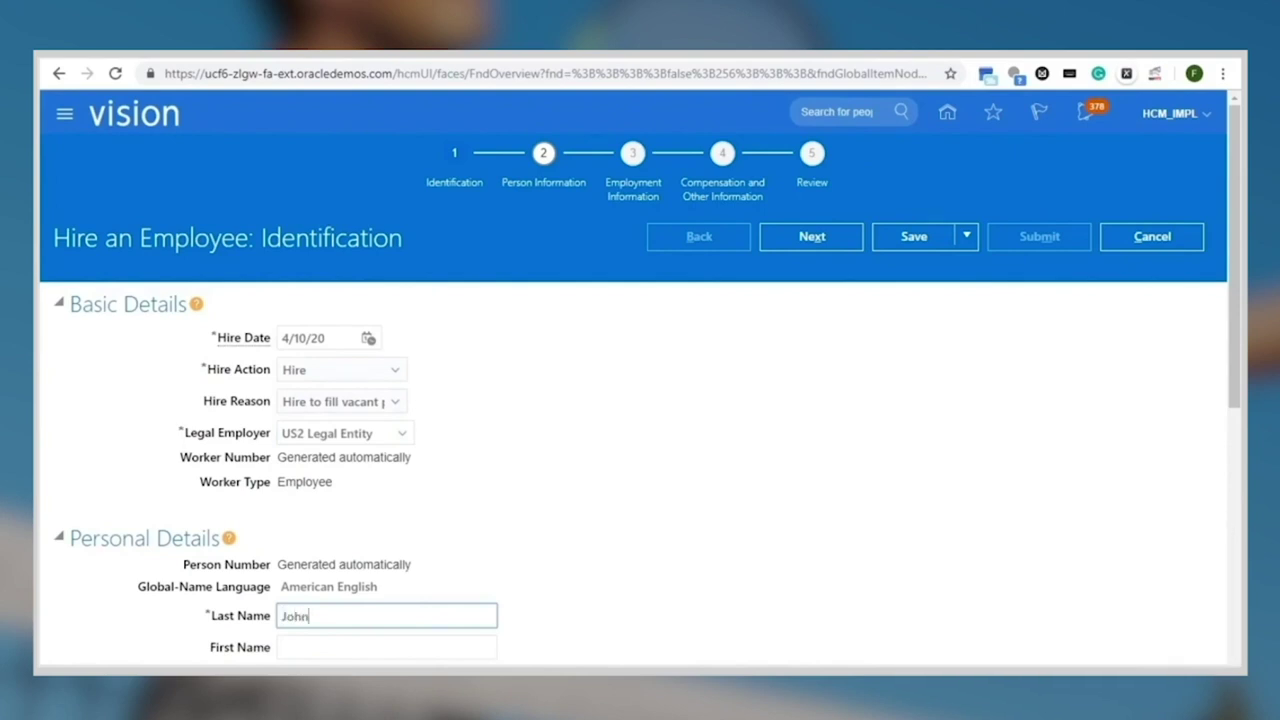
pyautogui.click(386, 647)
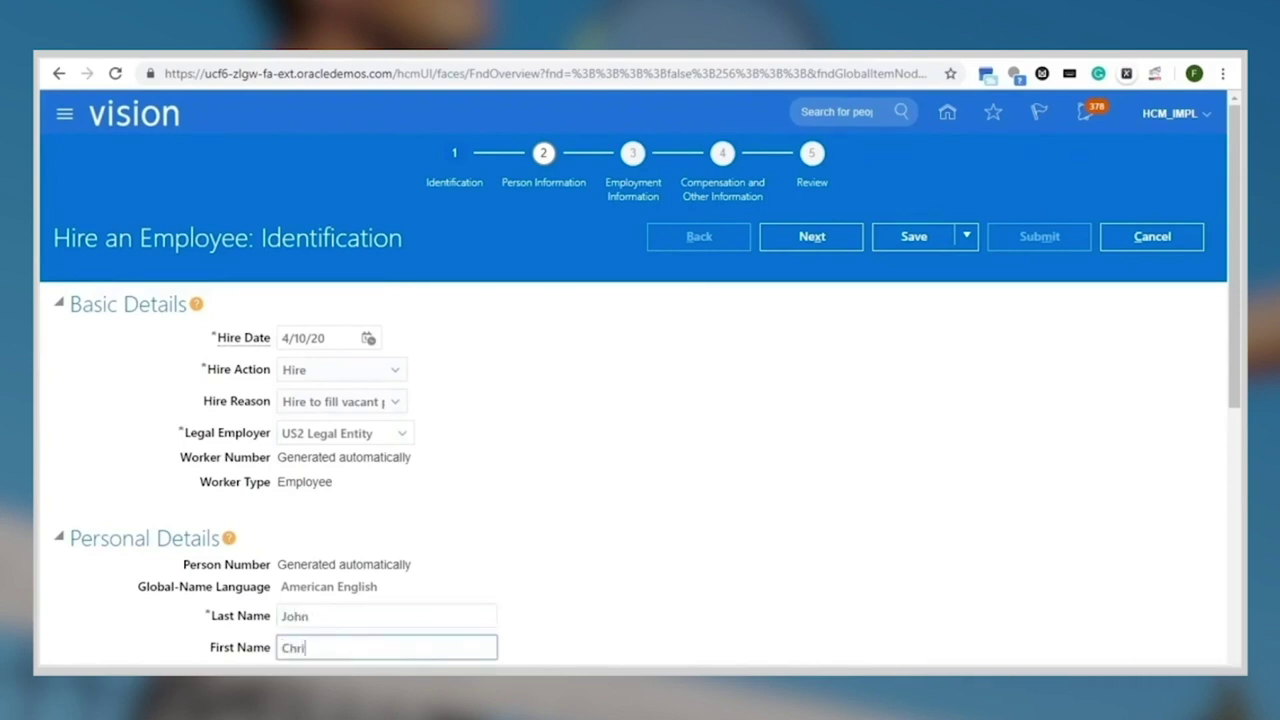
pyautogui.scroll(-3, 639, 367)
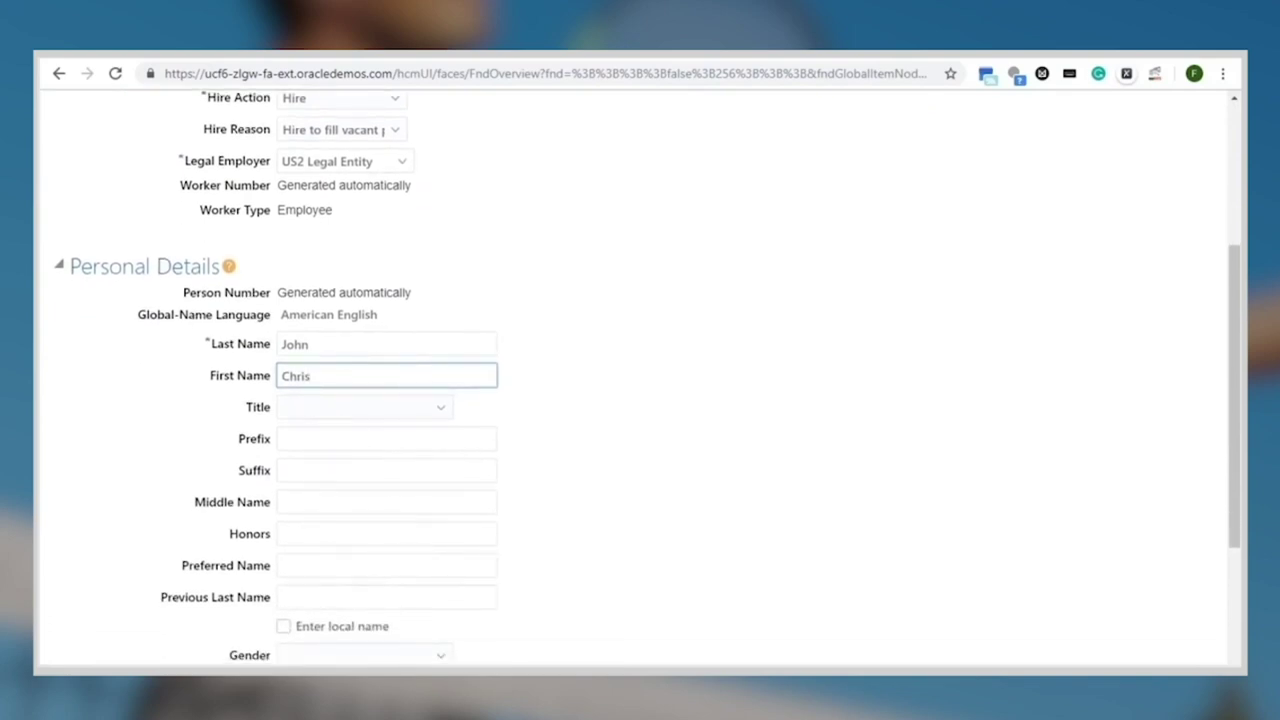
pyautogui.press('Tab')
pyautogui.hotkey('alt', 'Down')
pyautogui.press('Down')
pyautogui.press('Down')
pyautogui.press('Down')
pyautogui.press('Return')
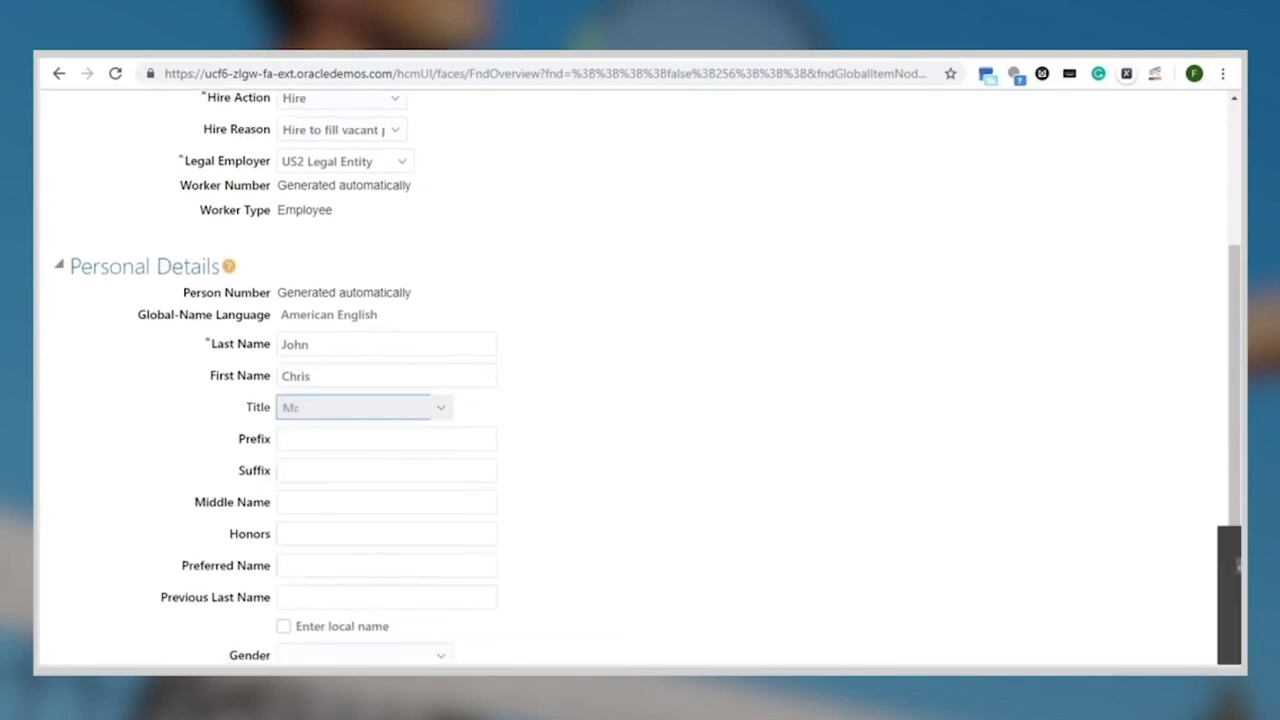
# Set gender Male, date of birth 12/5/90, and add a National Identifiers row
pyautogui.scroll(-2, 639, 380)
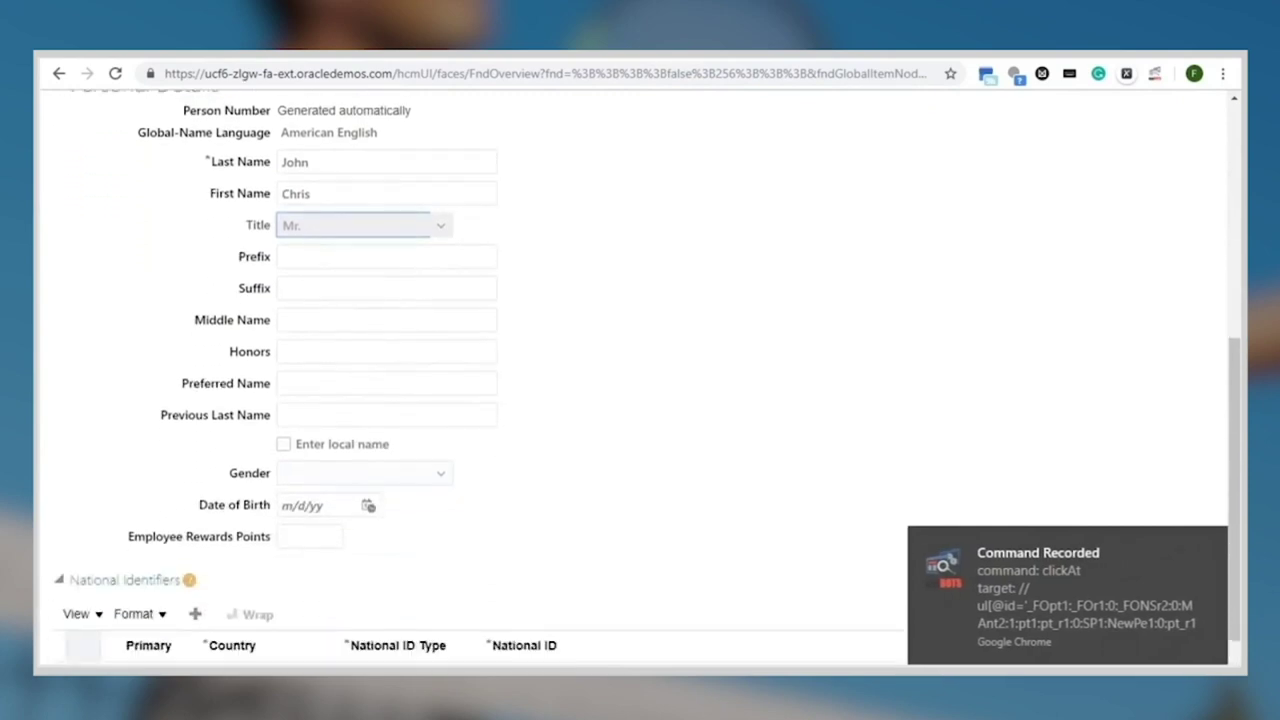
pyautogui.scroll(-1, 639, 380)
pyautogui.click(362, 433)
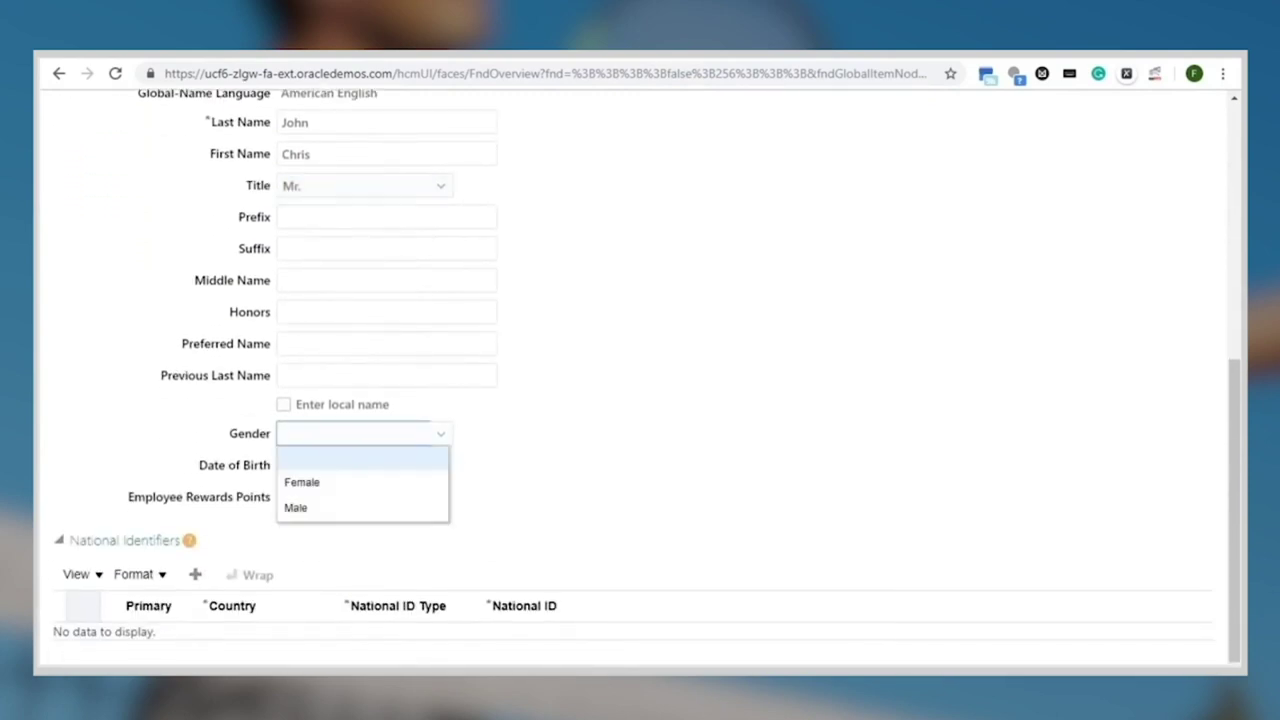
pyautogui.click(295, 507)
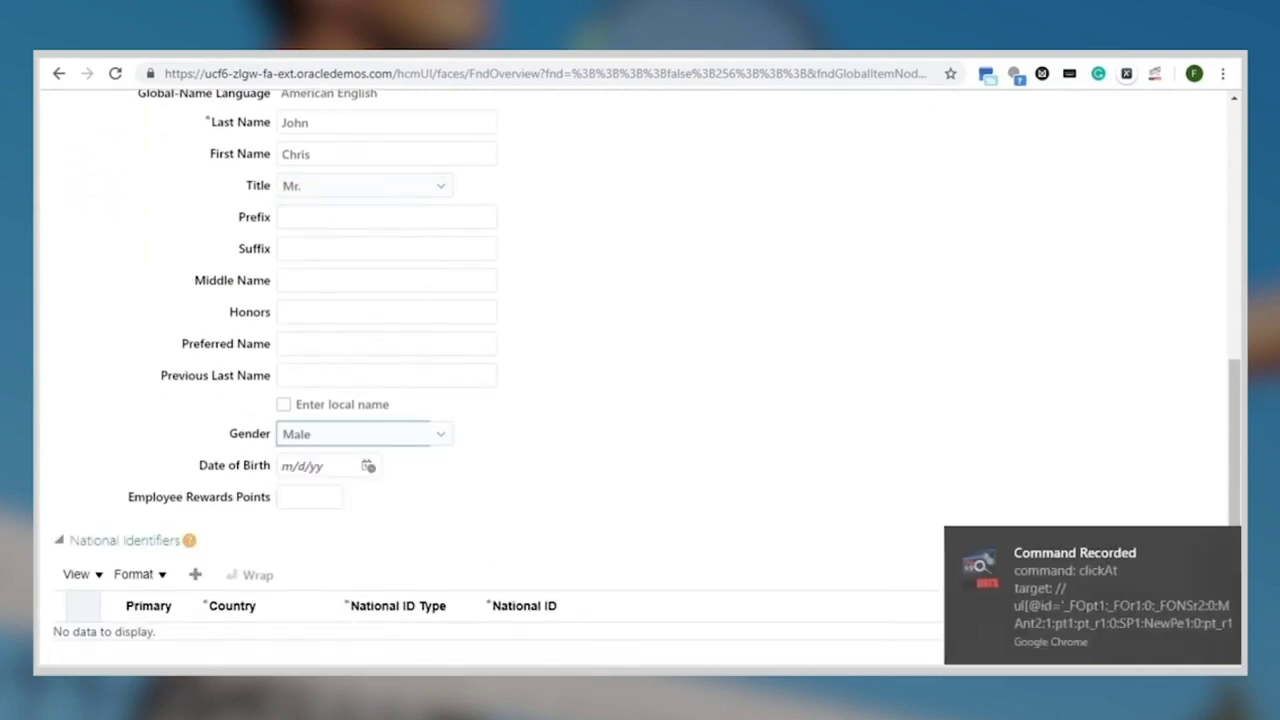
pyautogui.click(310, 465)
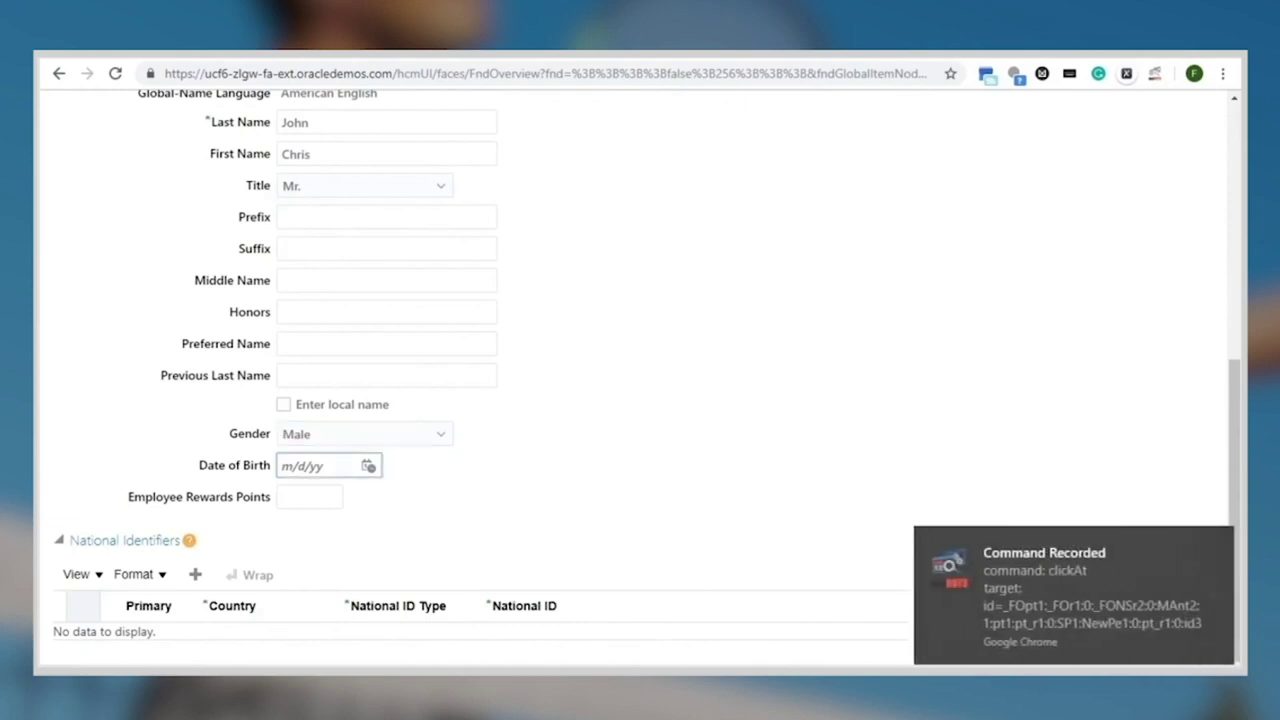
pyautogui.write('12/5/90')
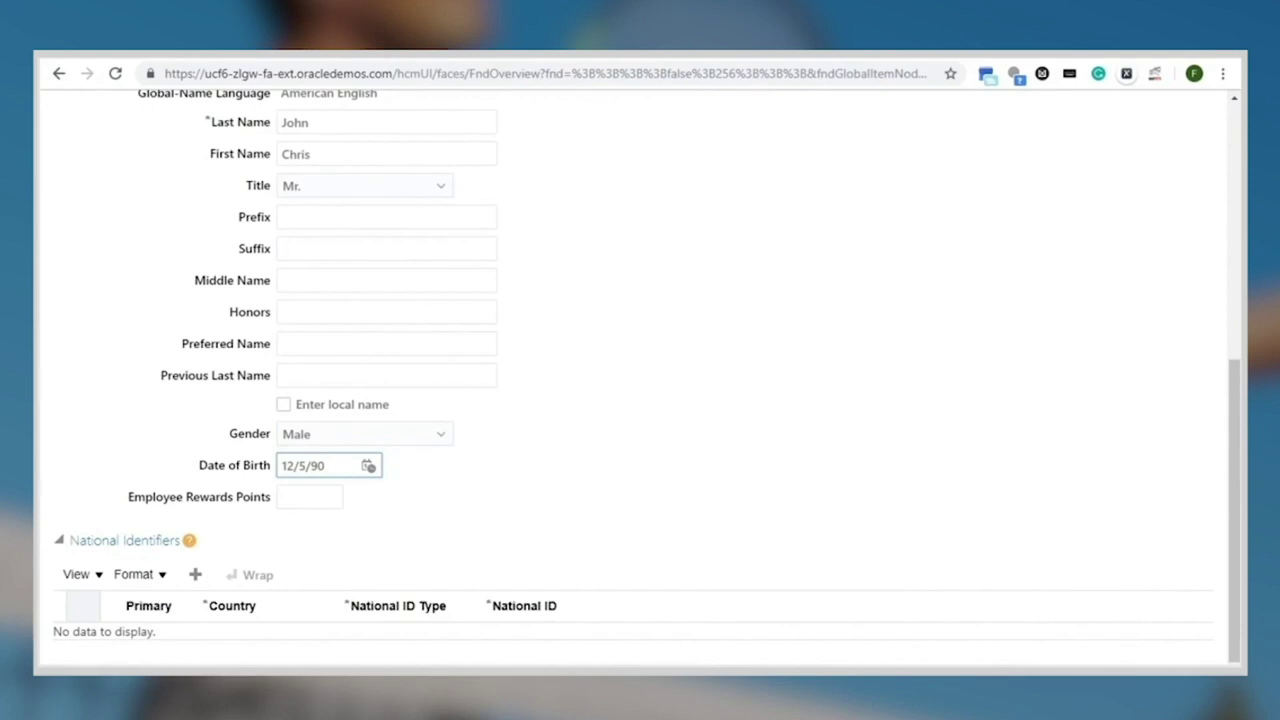
pyautogui.click(195, 574)
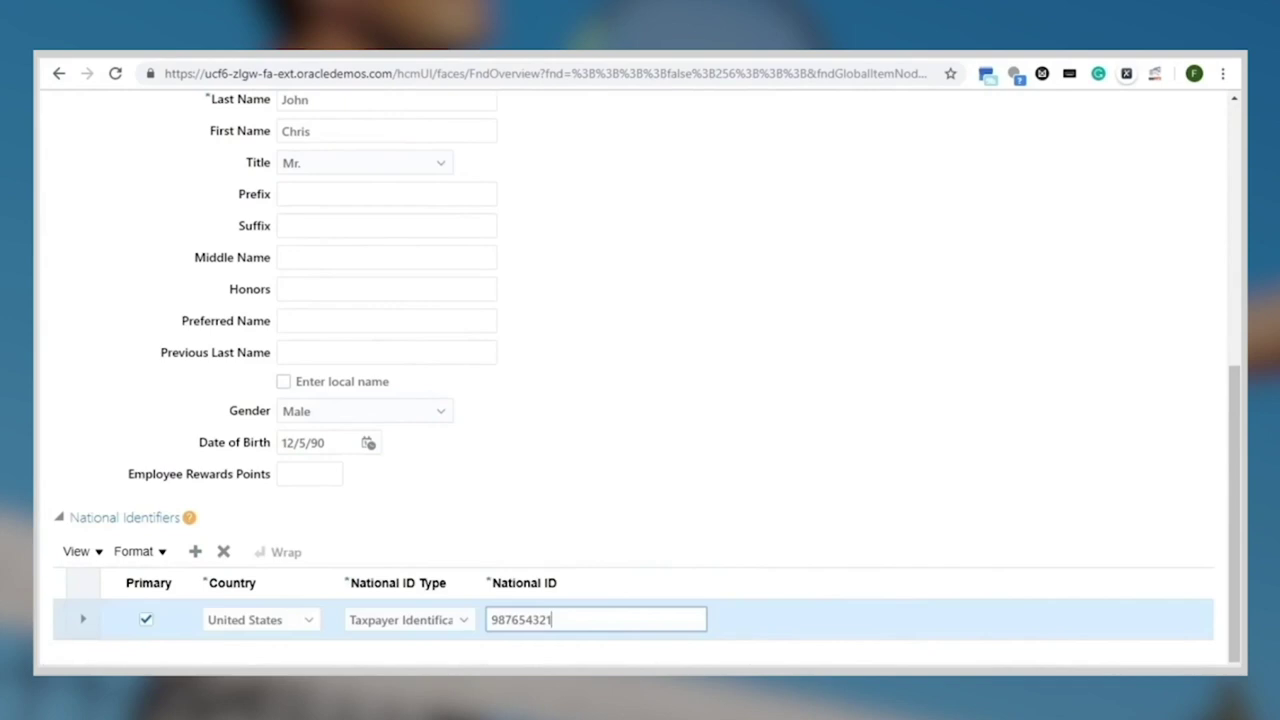
pyautogui.scroll(5, 640, 380)
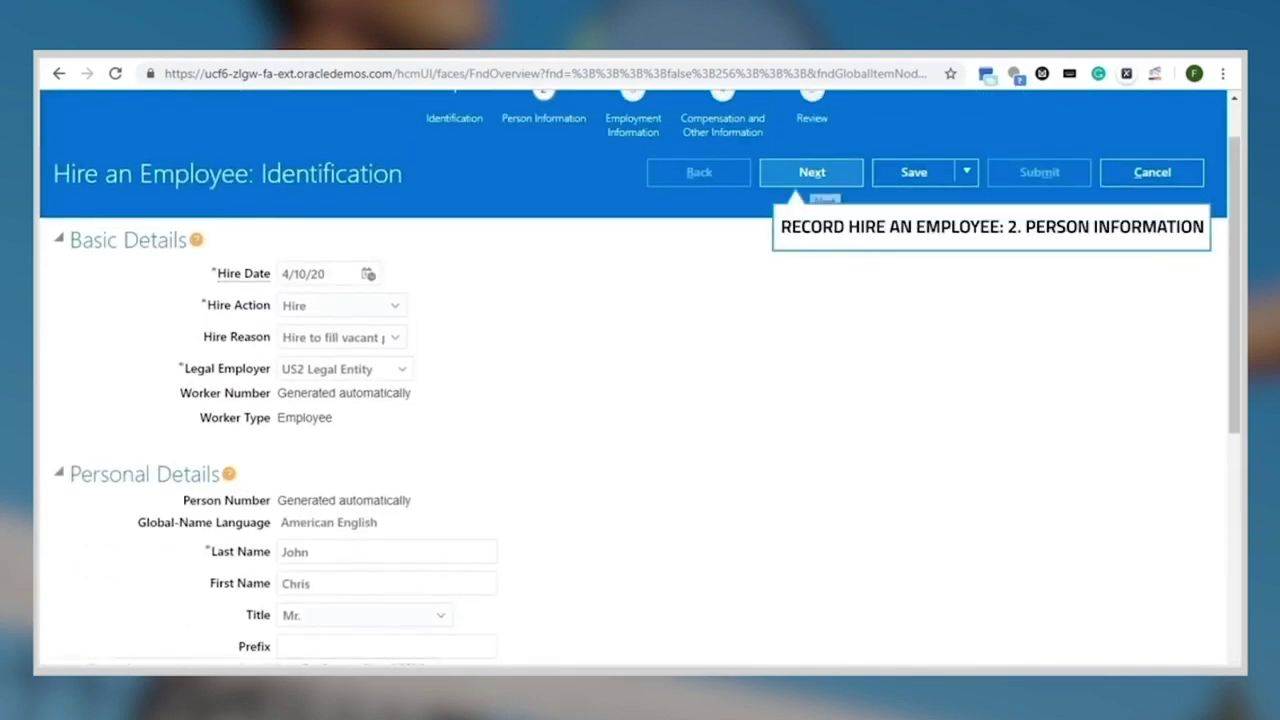
# Advance through Person, Employment and Compensation steps to the Review page and save the hire
pyautogui.click(812, 172)
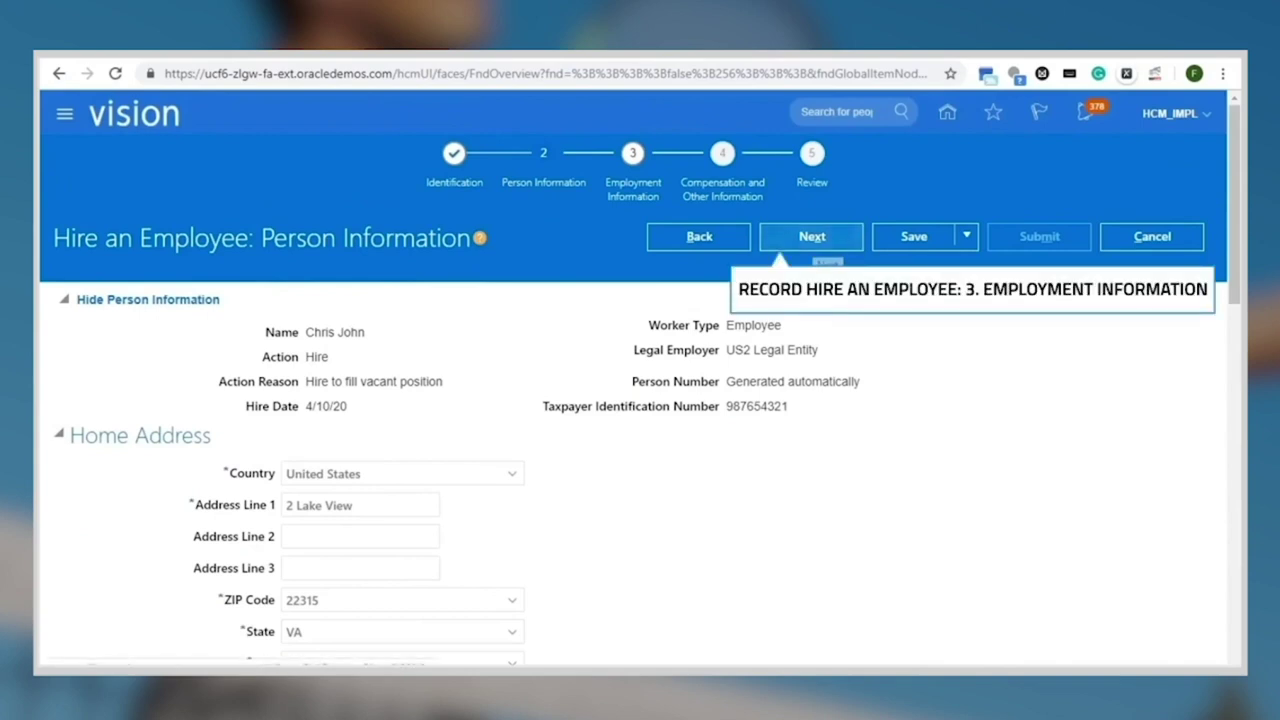
pyautogui.click(812, 236)
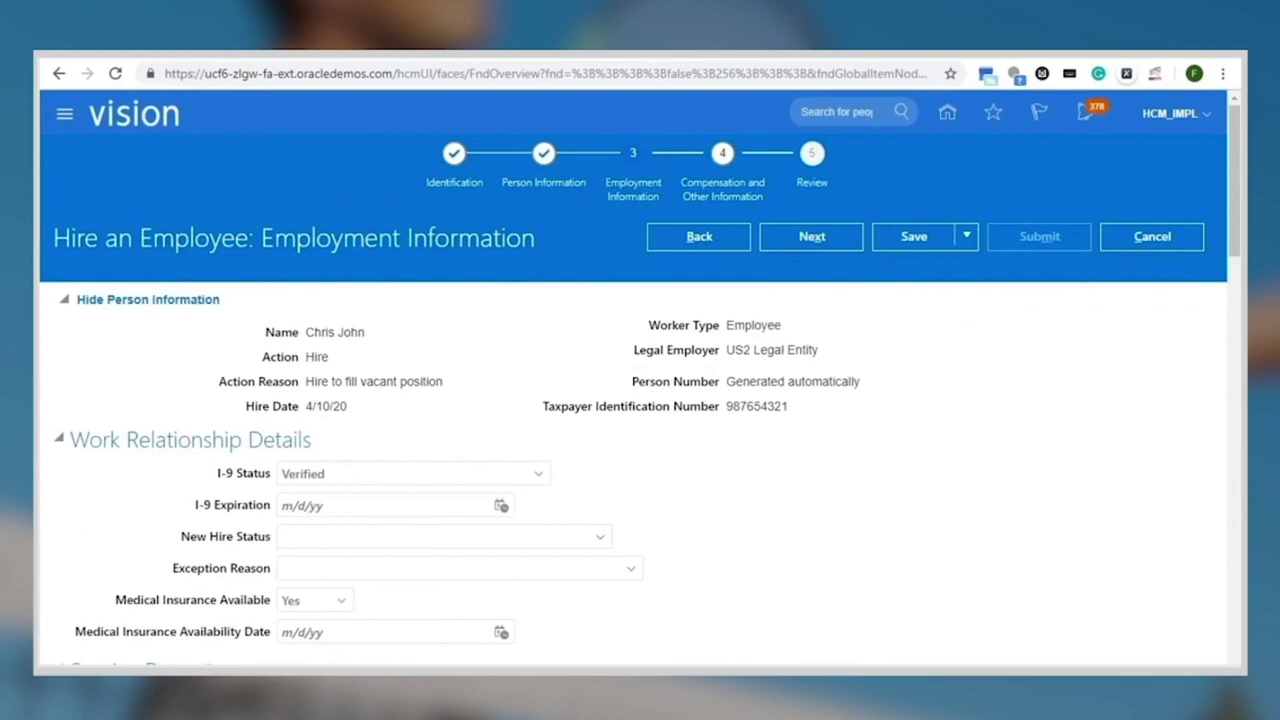
pyautogui.click(812, 236)
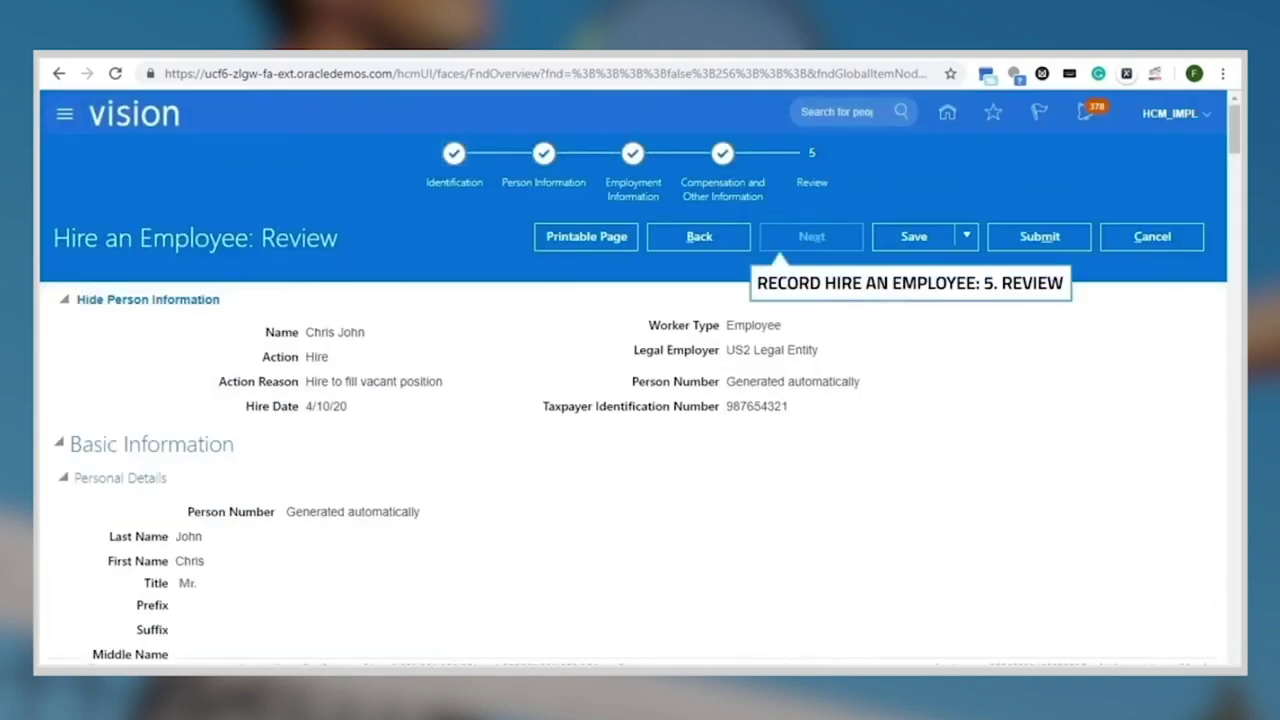
pyautogui.scroll(-5, 633, 375)
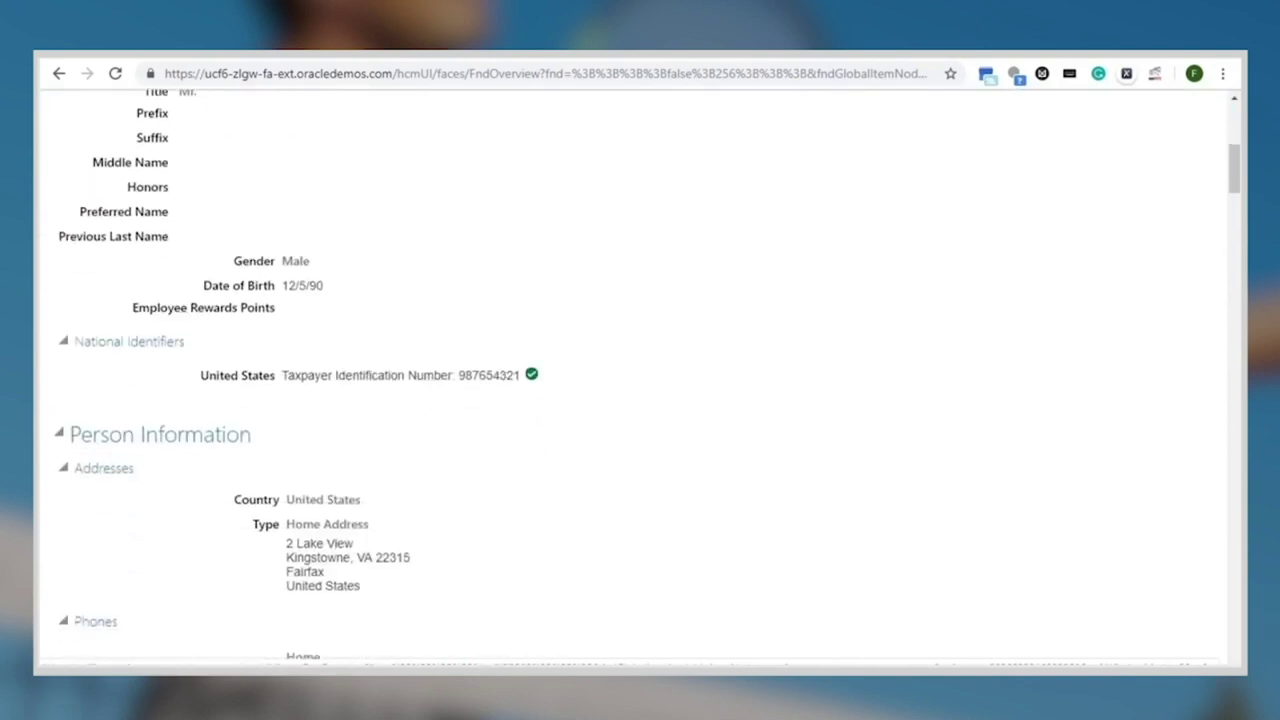
pyautogui.scroll(5, 633, 375)
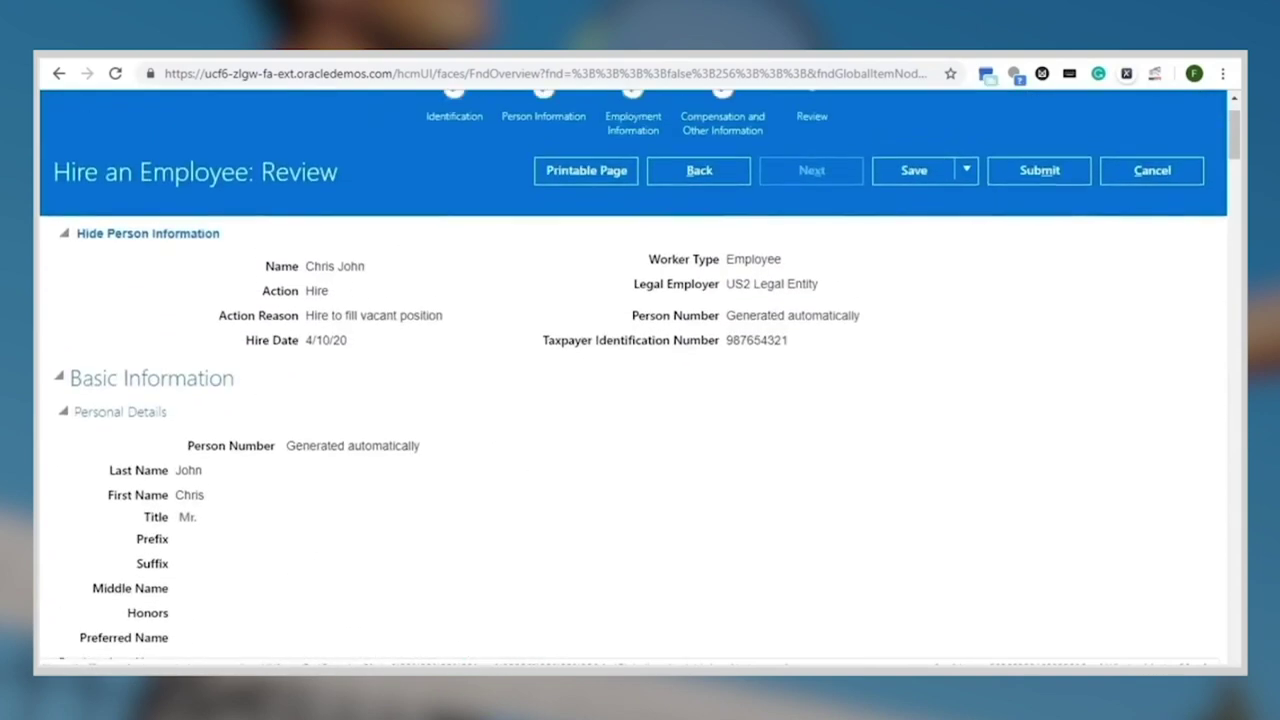
pyautogui.scroll(1, 633, 375)
pyautogui.click(924, 236)
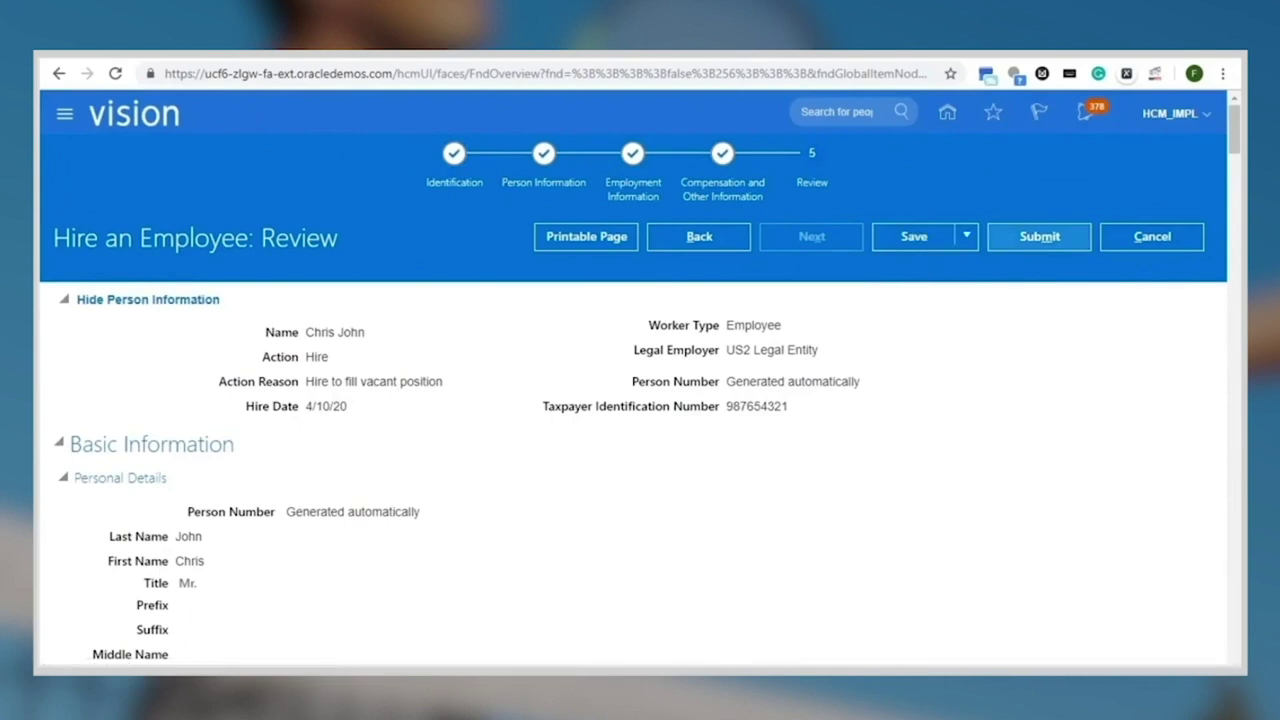
# Submit the hire, confirm the warning and acknowledgement, then return to SmartBOTS
pyautogui.click(1039, 236)
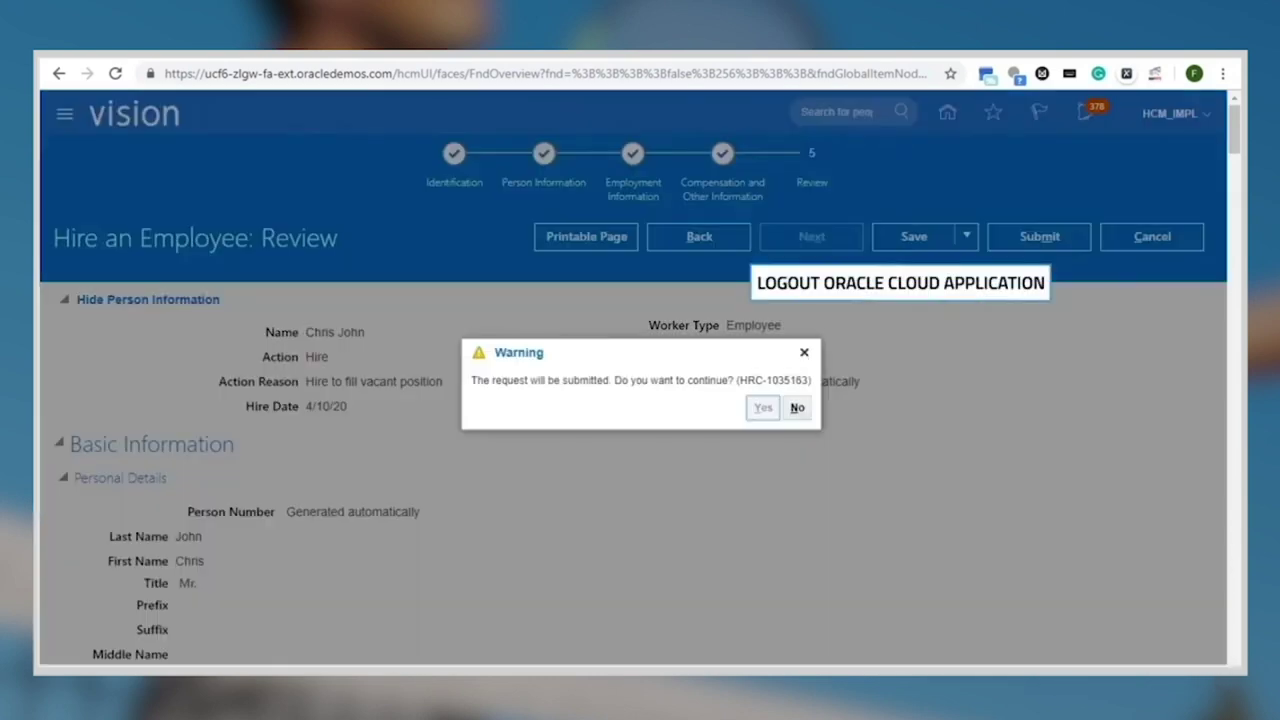
pyautogui.press('Return')
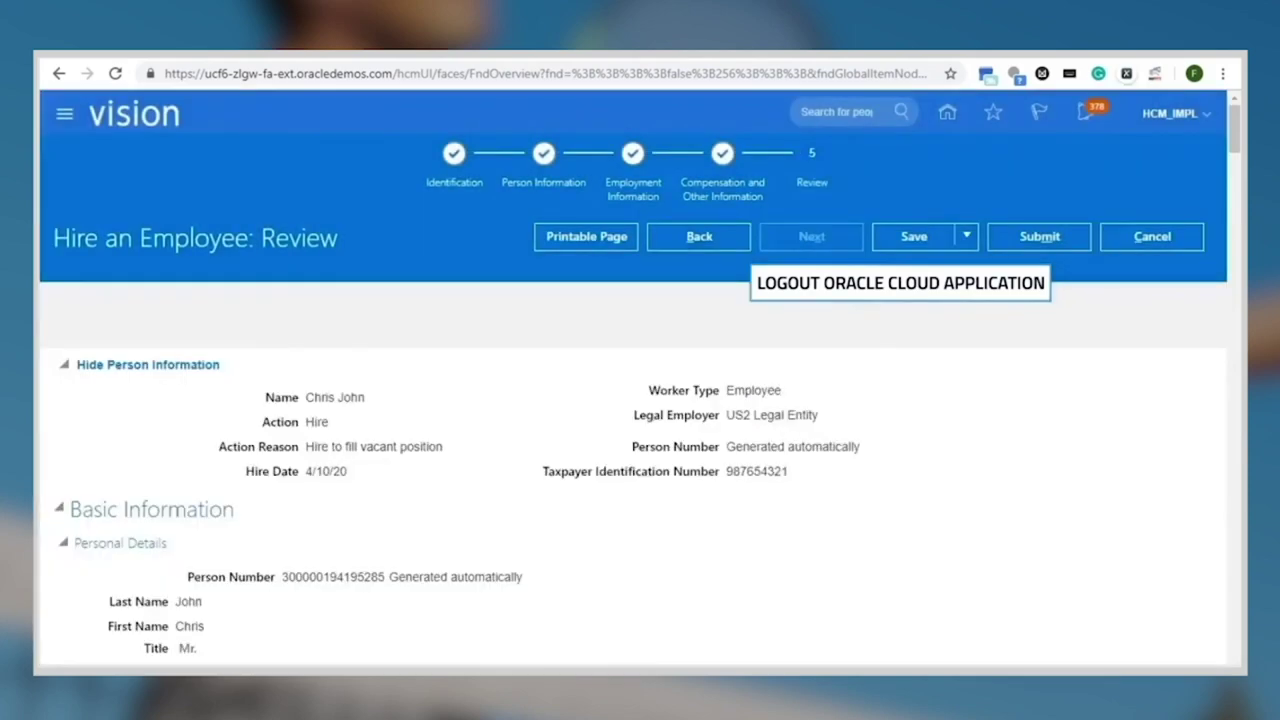
pyautogui.press('Return')
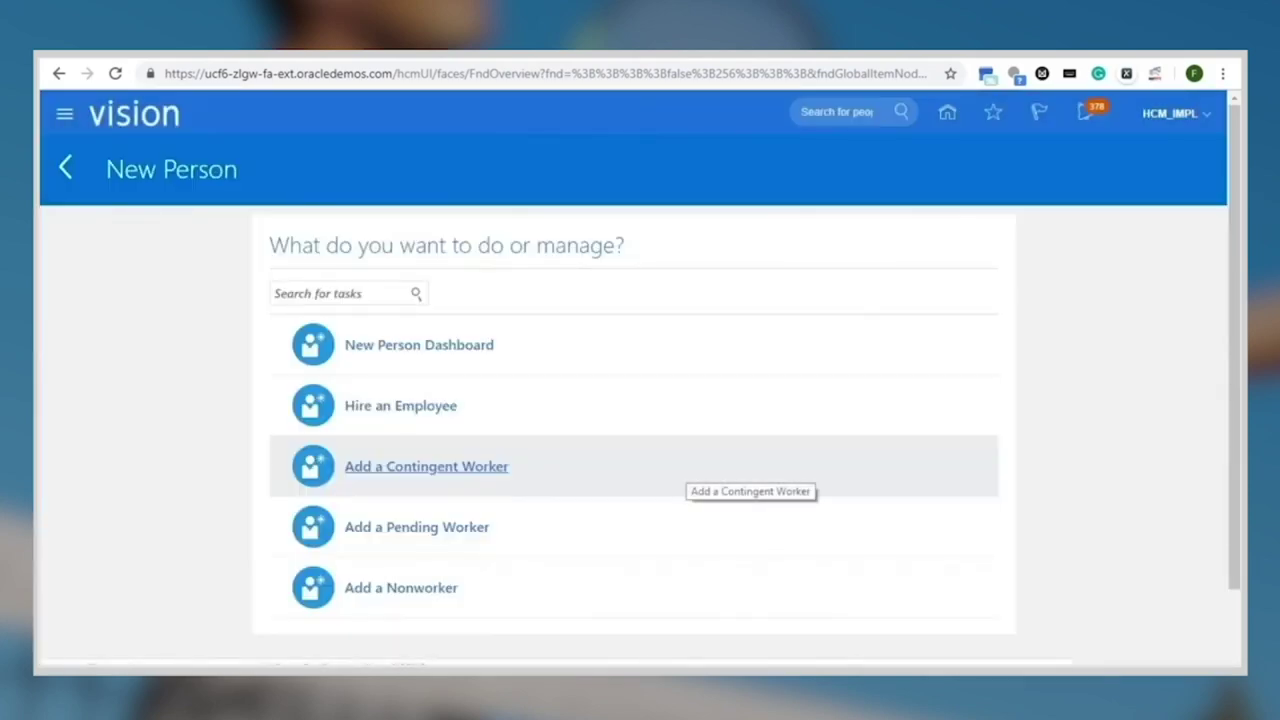
pyautogui.hotkey('alt', 'Tab')
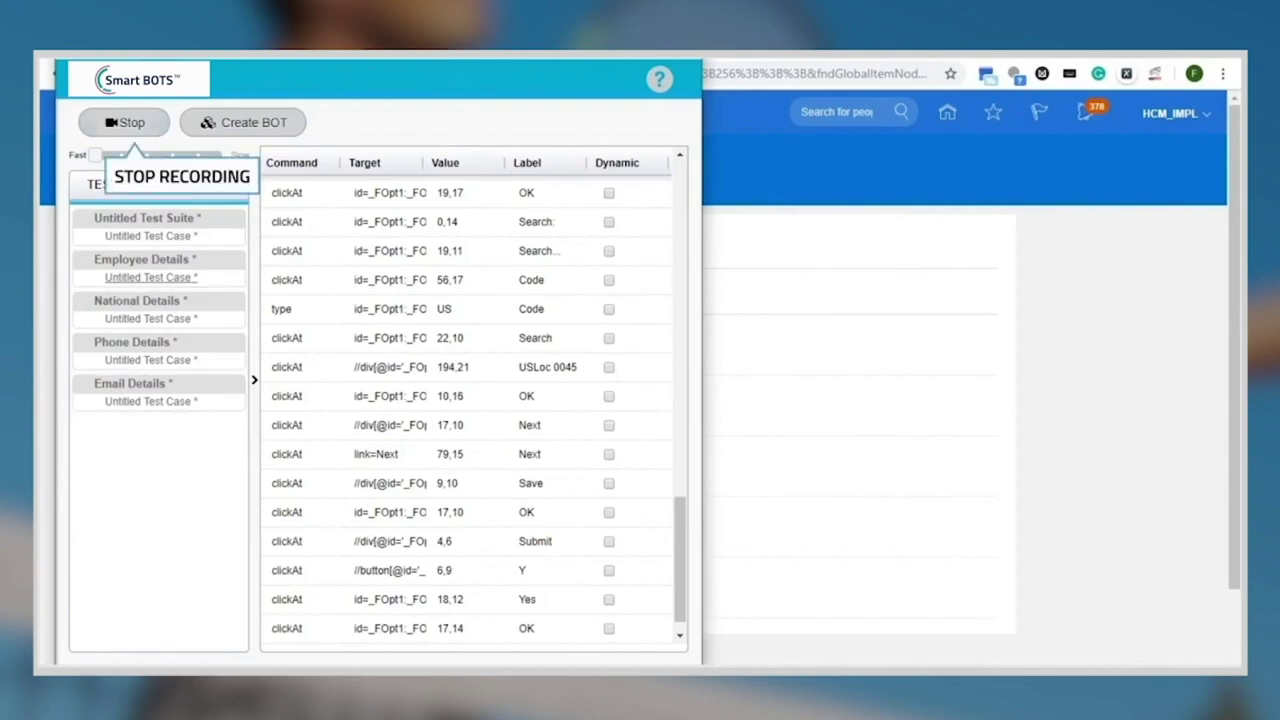
# Stop recording, save it as HCM_Hire_an_Employee_LYT and _PPB, and sign back into Smart Data Suite
pyautogui.click(124, 122)
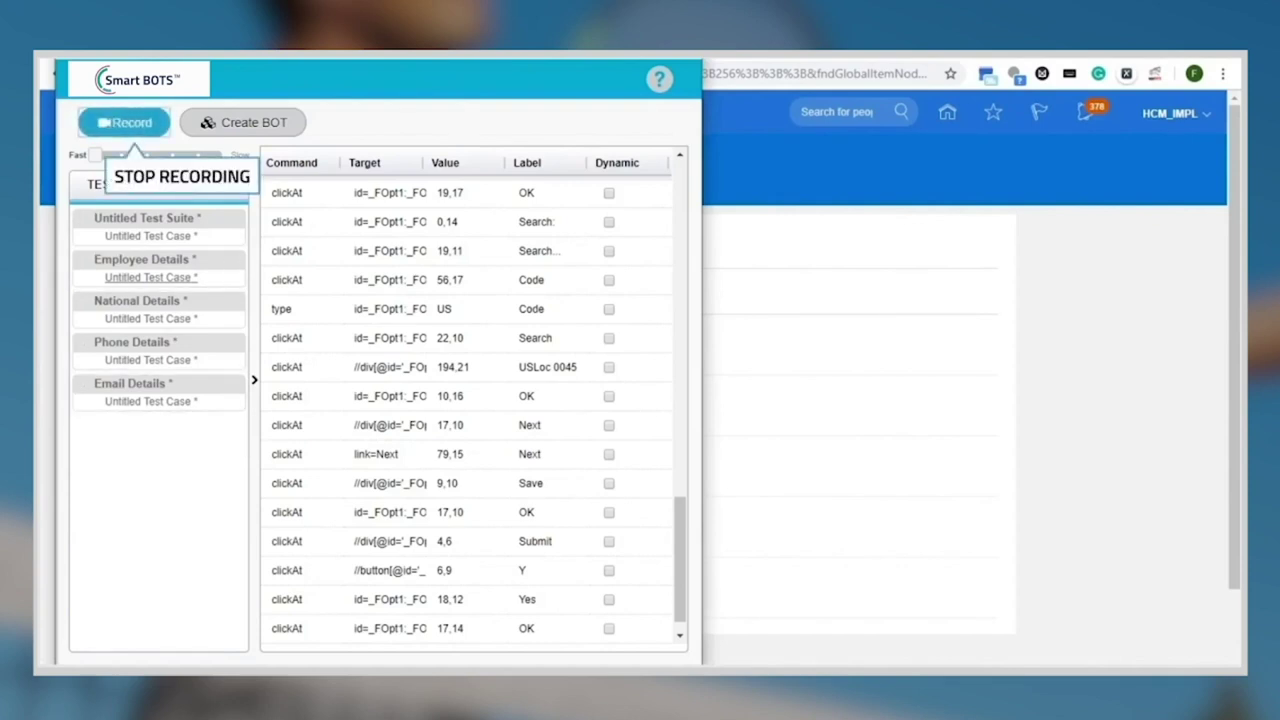
pyautogui.click(243, 122)
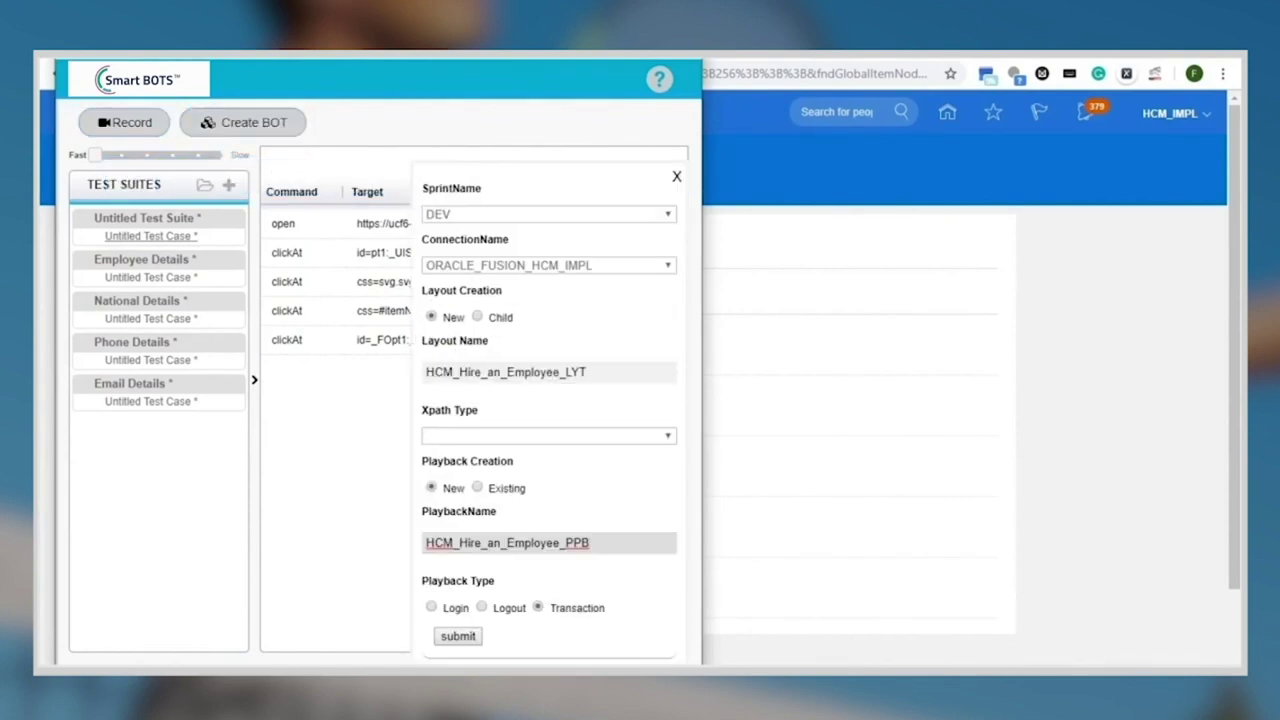
pyautogui.press('Return')
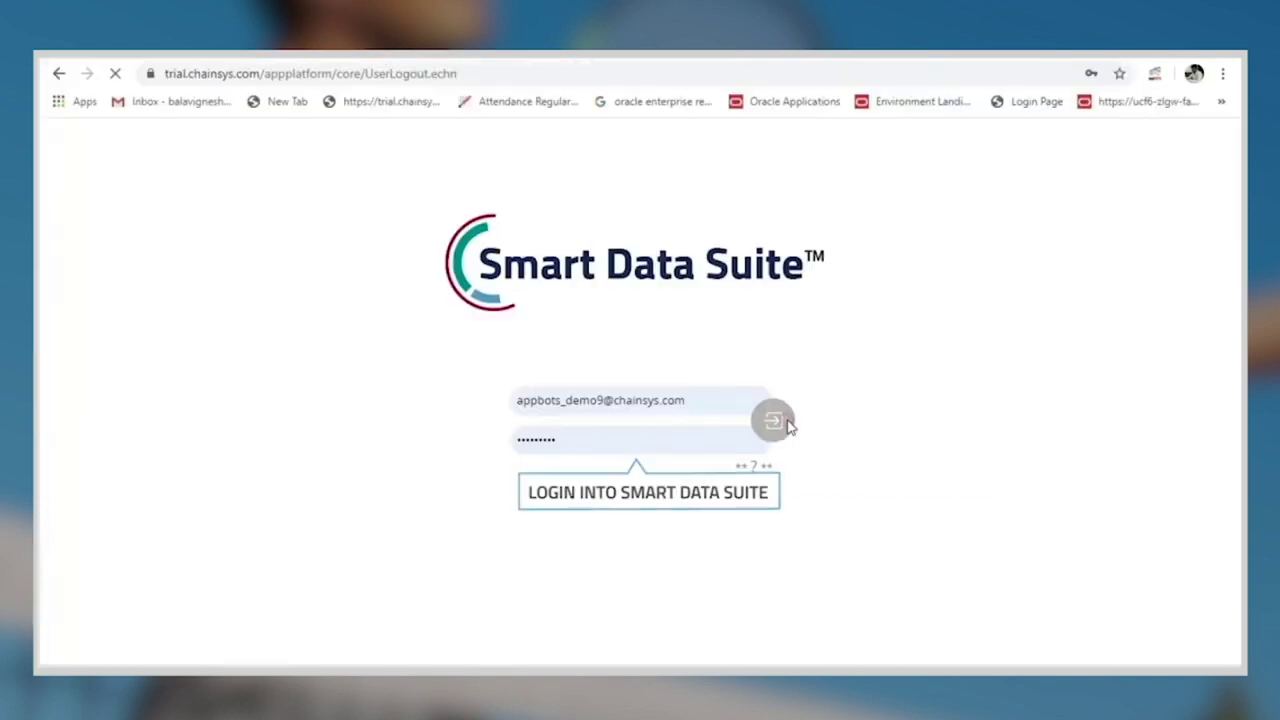
pyautogui.click(786, 424)
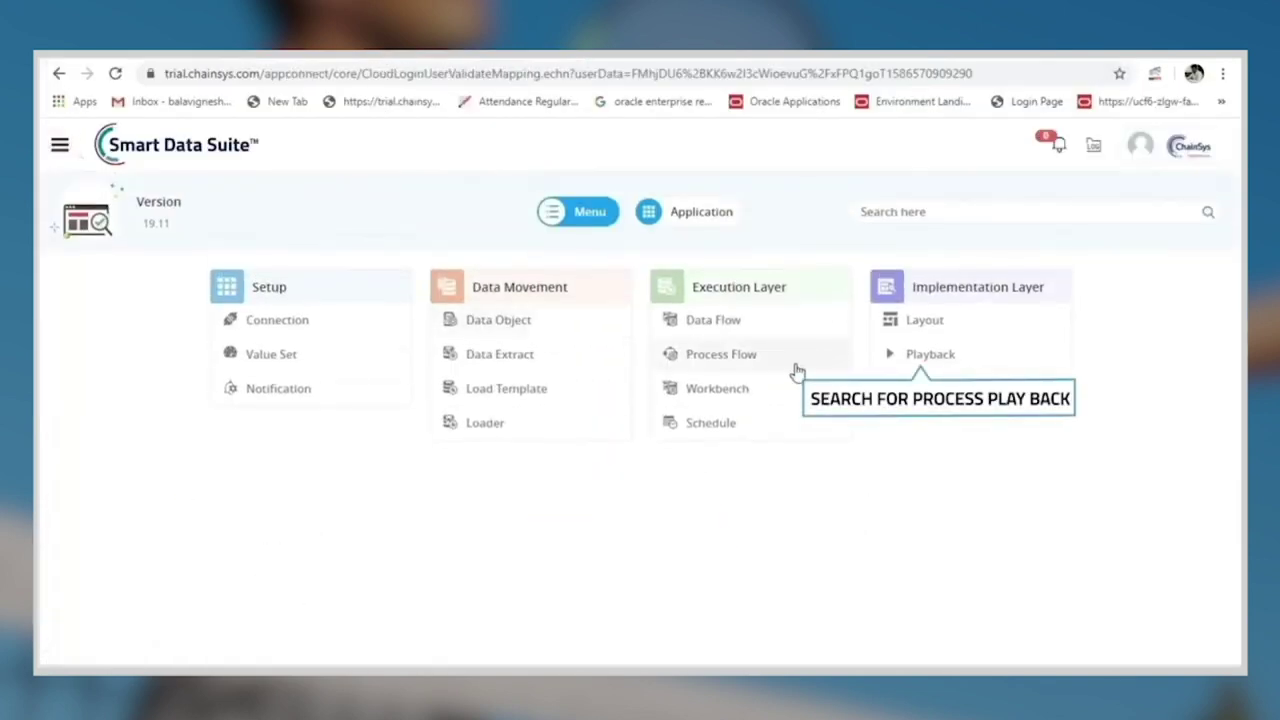
# Search playbacks for 'hcm' and open HCM01_Hire_an_Employee_PPB
pyautogui.click(880, 368)
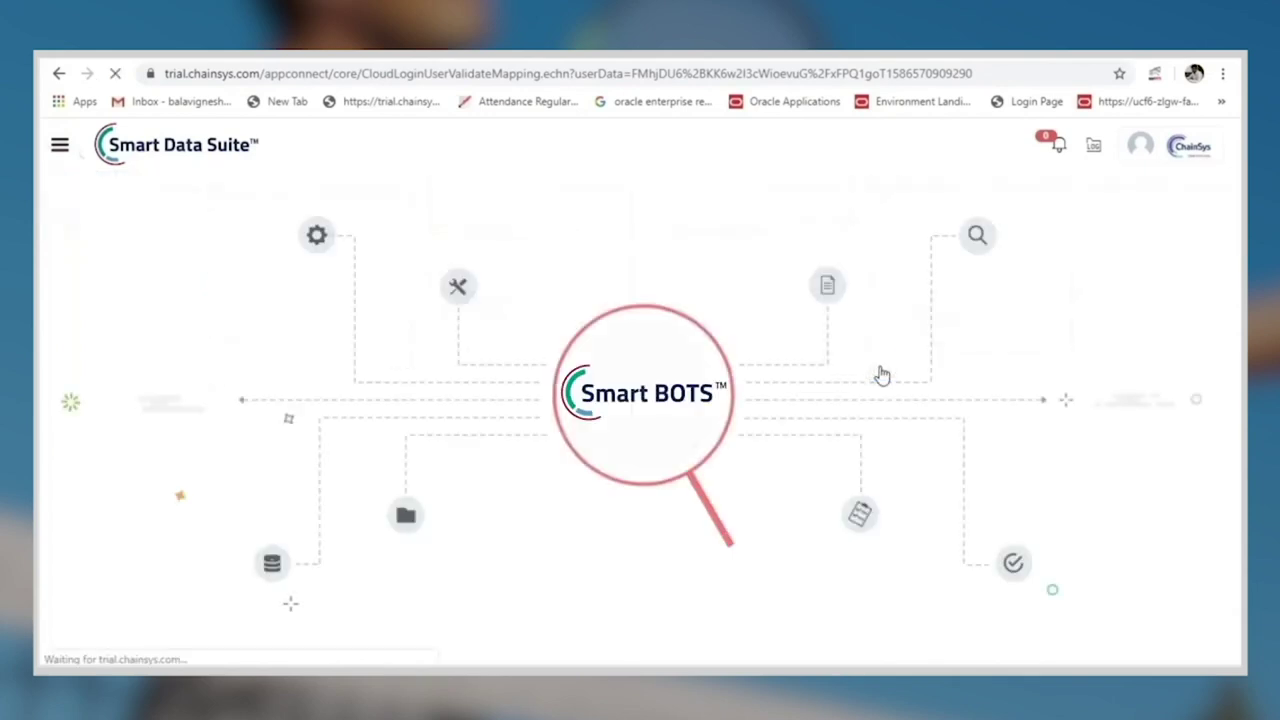
pyautogui.click(588, 189)
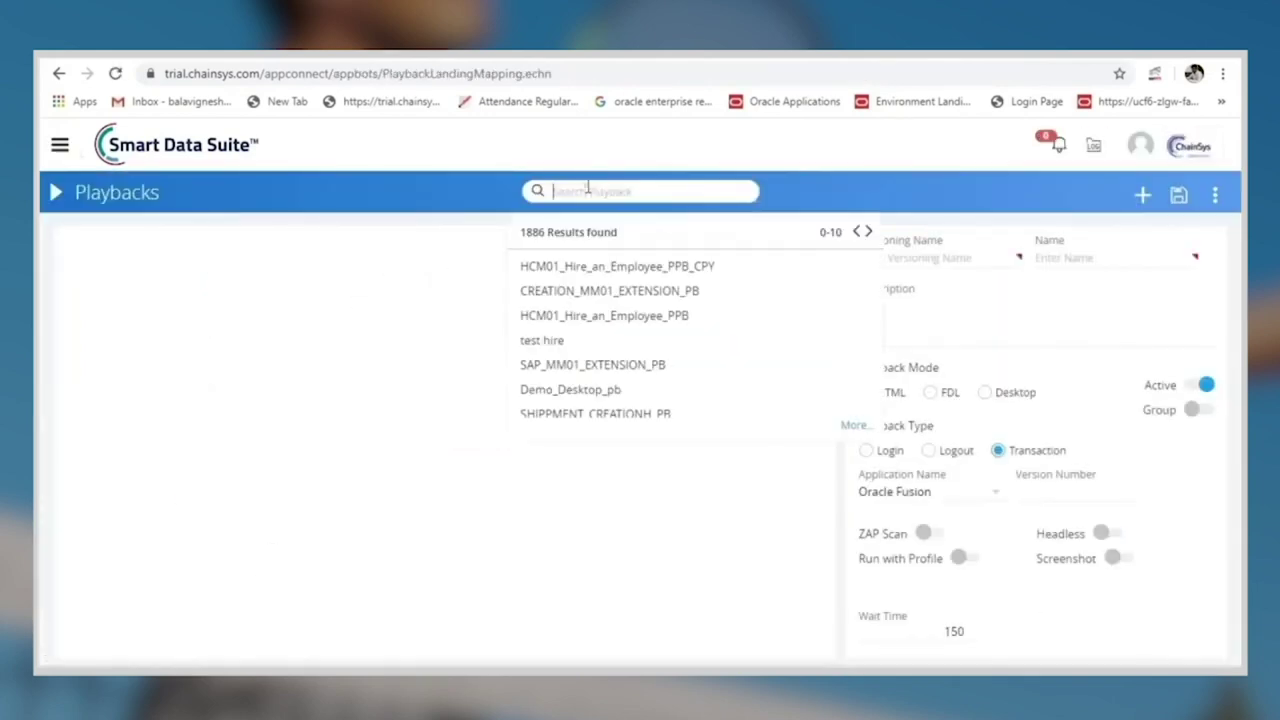
pyautogui.write('hcm')
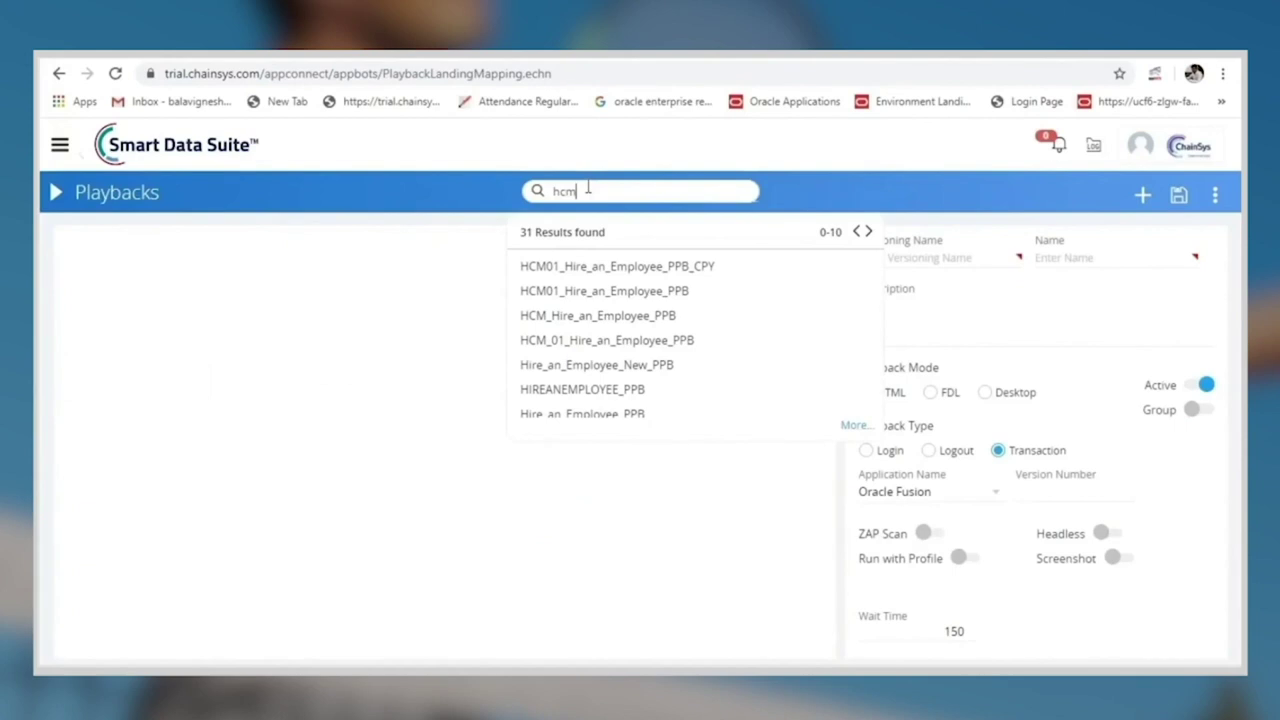
pyautogui.click(550, 289)
pyautogui.scroll(-4, 550, 287)
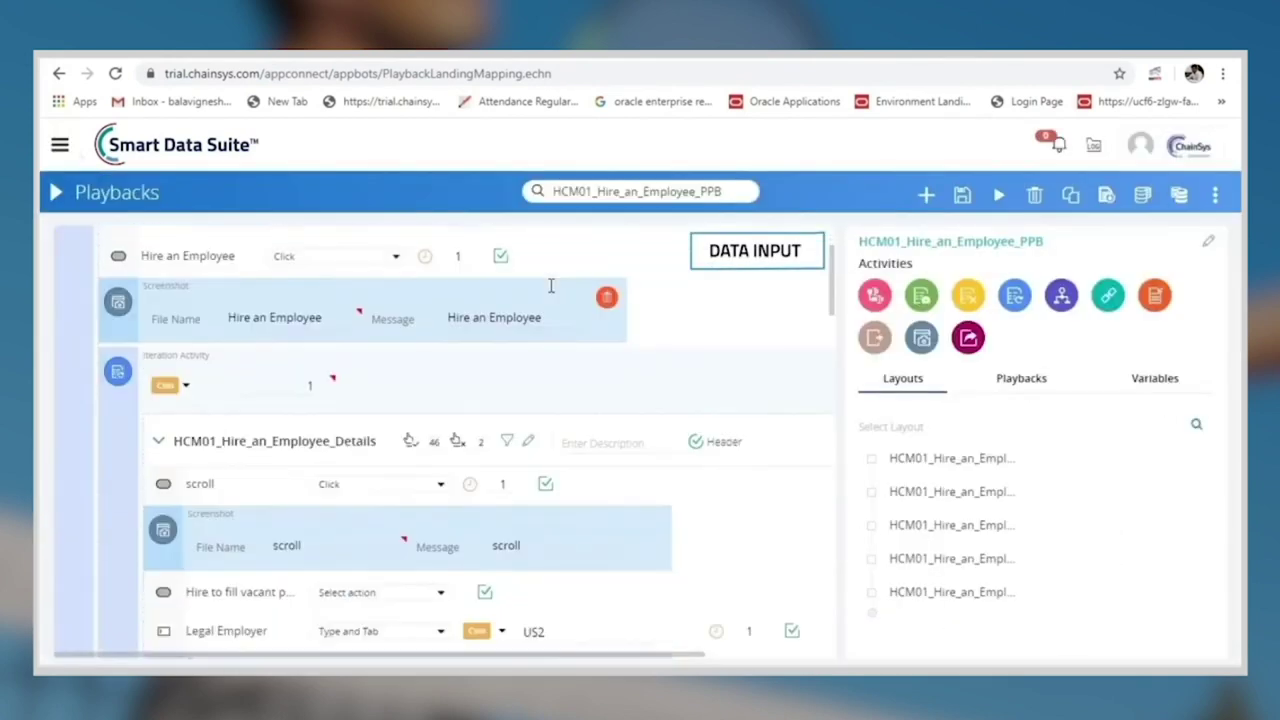
pyautogui.scroll(-1, 580, 492)
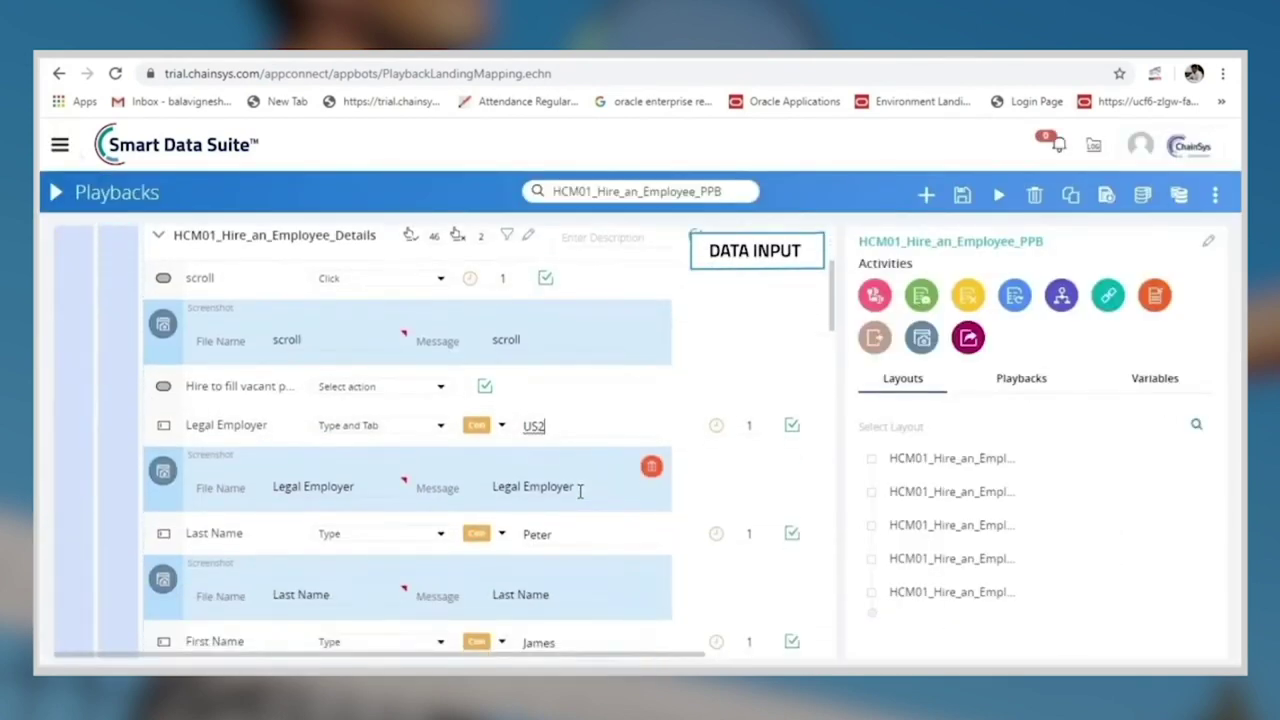
pyautogui.scroll(-2, 580, 490)
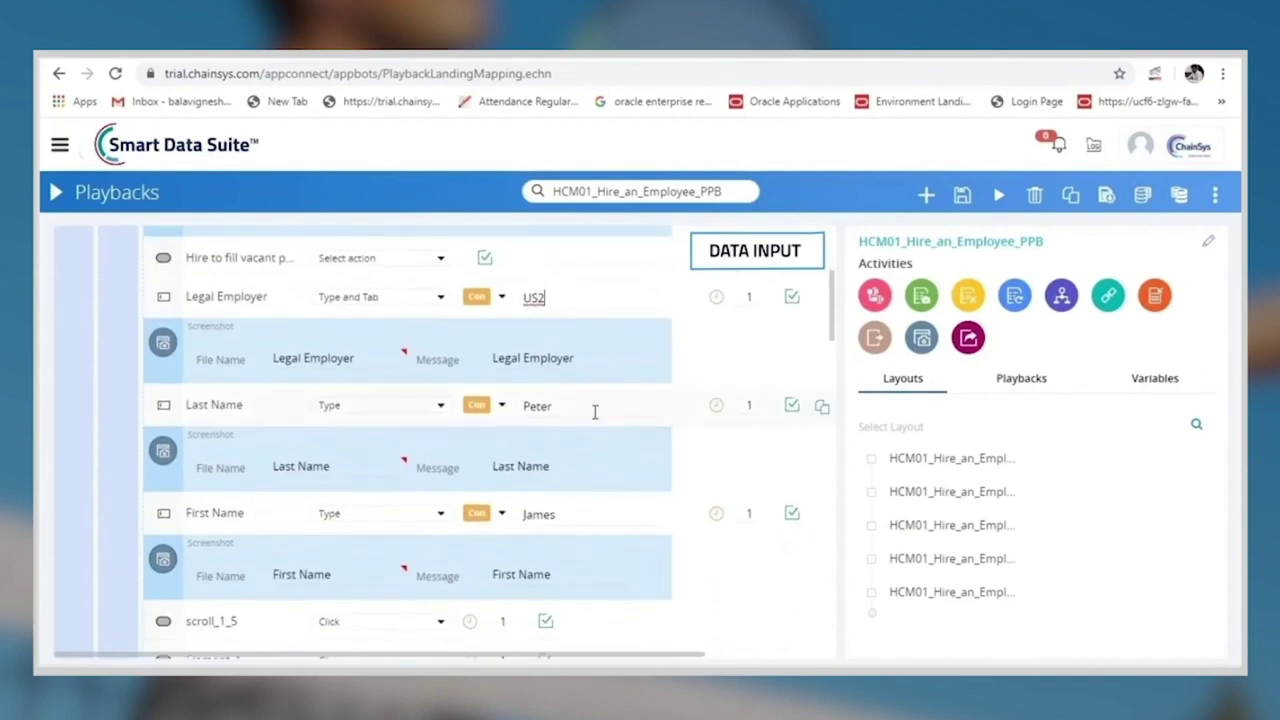
# Replace the Last Name step's constant value with the new surname
pyautogui.click(596, 410)
pyautogui.press('BackSpace')
pyautogui.press('BackSpace')
pyautogui.press('BackSpace')
pyautogui.press('BackSpace')
pyautogui.press('BackSpace')
pyautogui.write('(')
pyautogui.press('BackSpace')
pyautogui.write('(')
pyautogui.write('ohn')
pyautogui.scroll(-2, 596, 408)
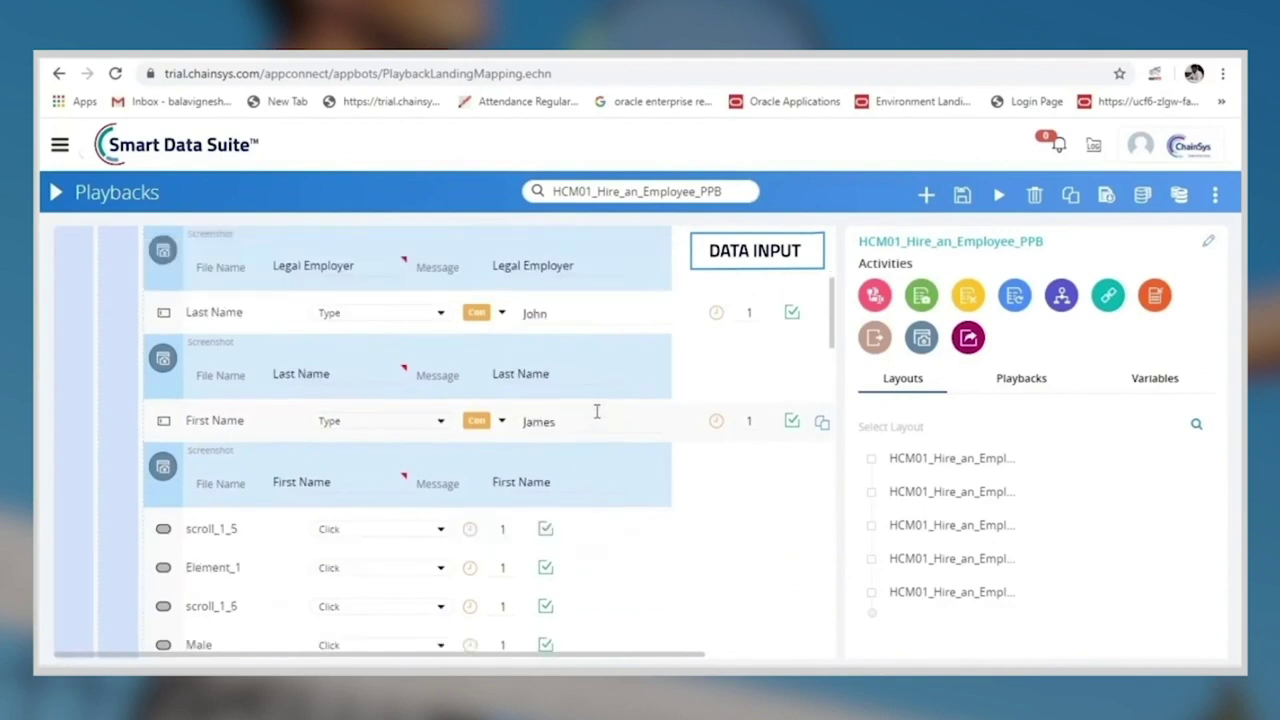
# Replace the First Name step's constant value with the new first name
pyautogui.click(576, 387)
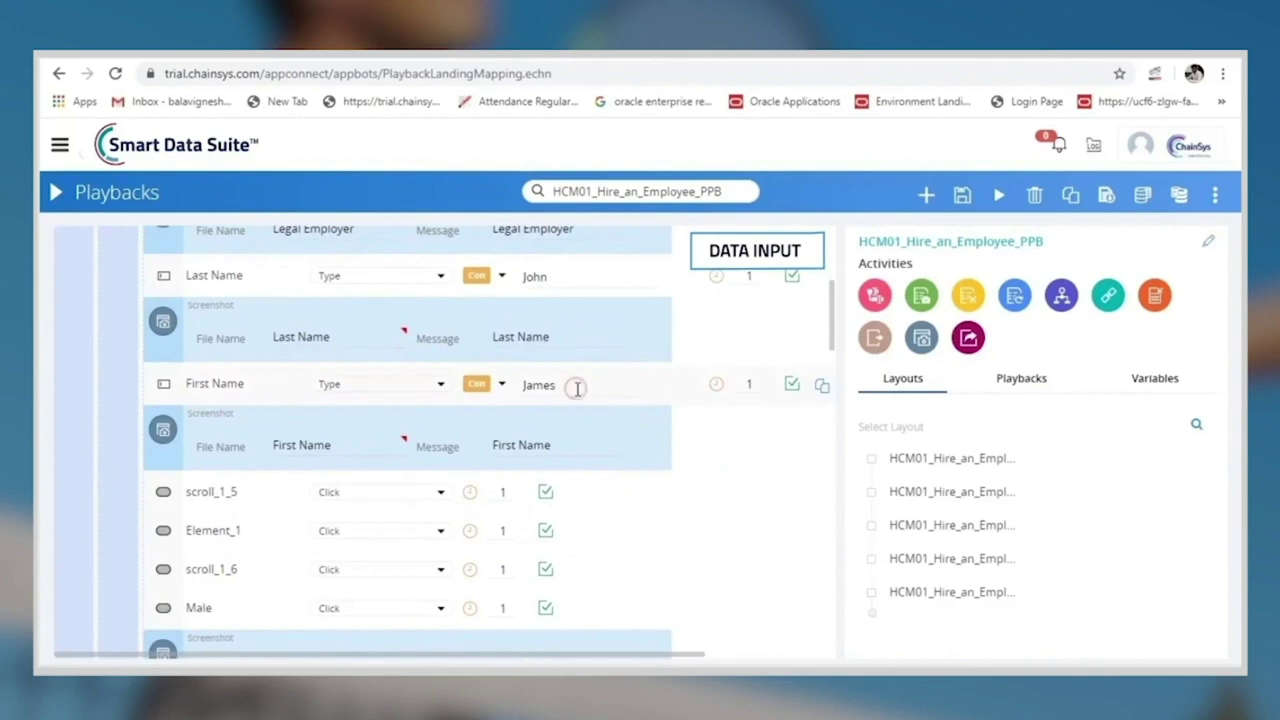
pyautogui.press('BackSpace')
pyautogui.press('BackSpace')
pyautogui.press('BackSpace')
pyautogui.press('BackSpace')
pyautogui.press('BackSpace')
pyautogui.press('BackSpace')
pyautogui.scroll(-1, 577, 389)
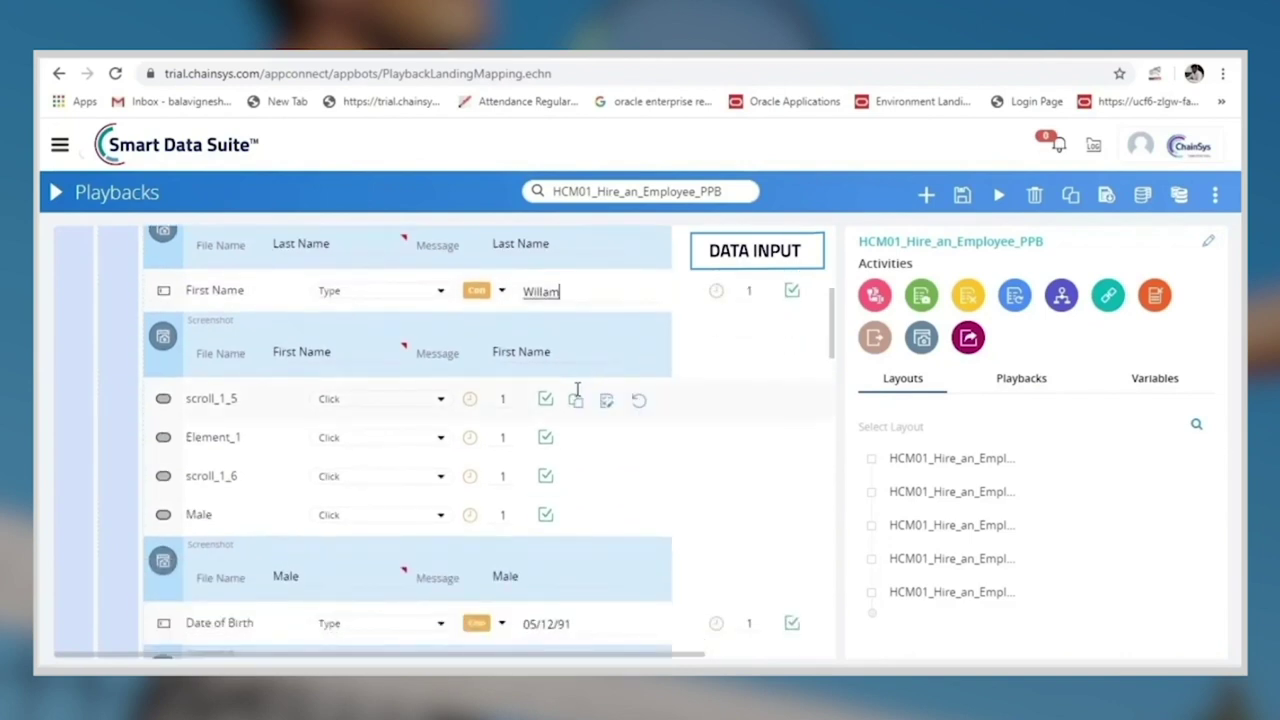
pyautogui.write('s')
pyautogui.scroll(-1, 577, 397)
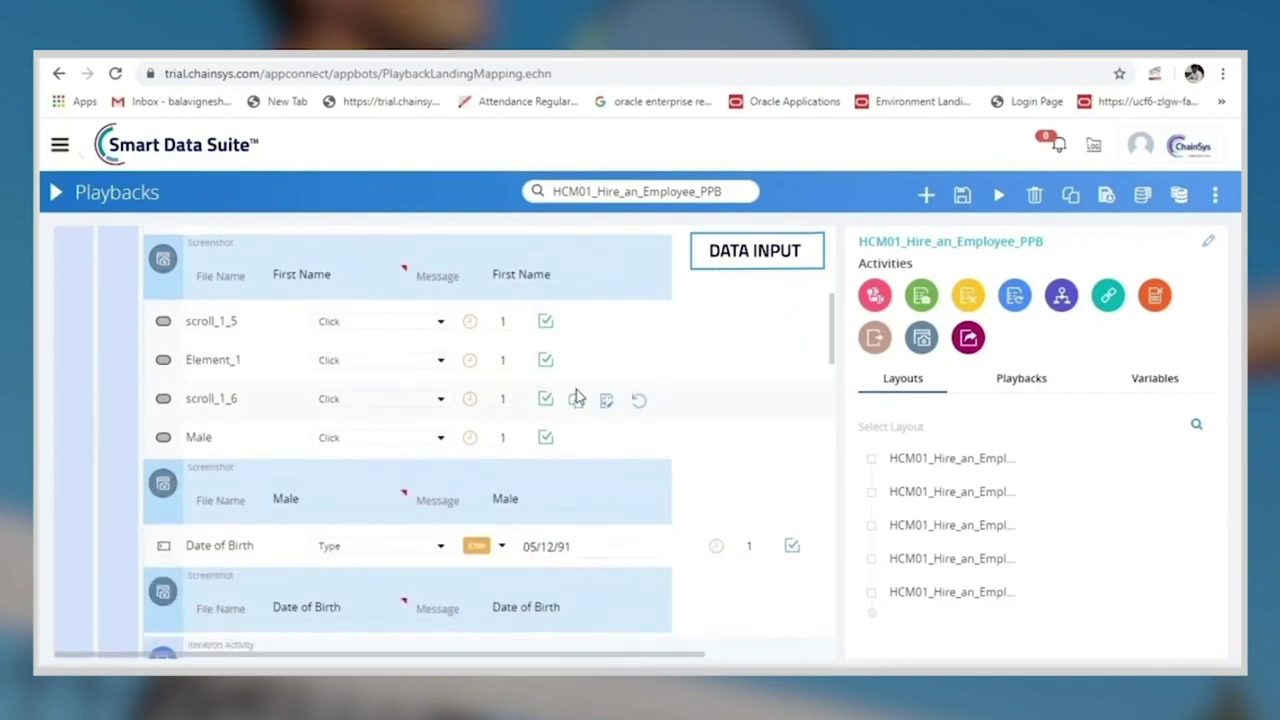
pyautogui.scroll(-2, 576, 397)
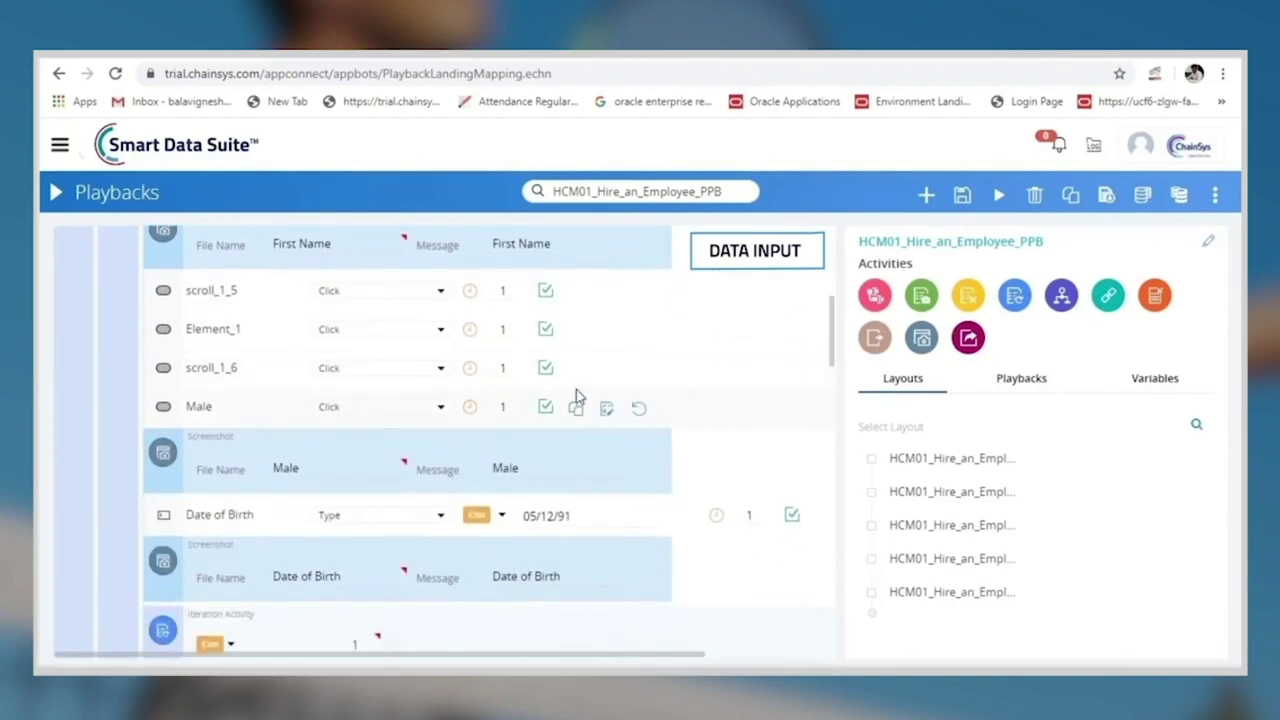
pyautogui.scroll(-1, 576, 397)
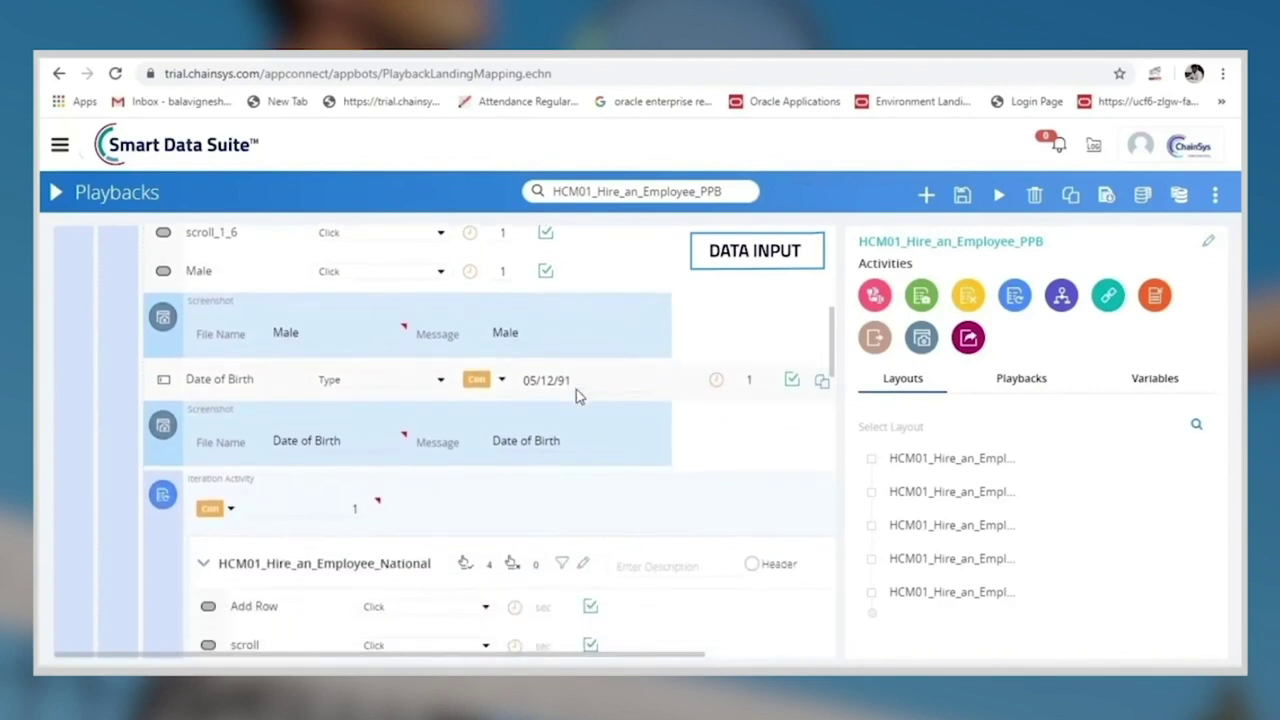
# Change the Date of Birth constant value to 06/12/92
pyautogui.click(577, 389)
pyautogui.press('BackSpace')
pyautogui.press('BackSpace')
pyautogui.press('BackSpace')
pyautogui.press('BackSpace')
pyautogui.press('BackSpace')
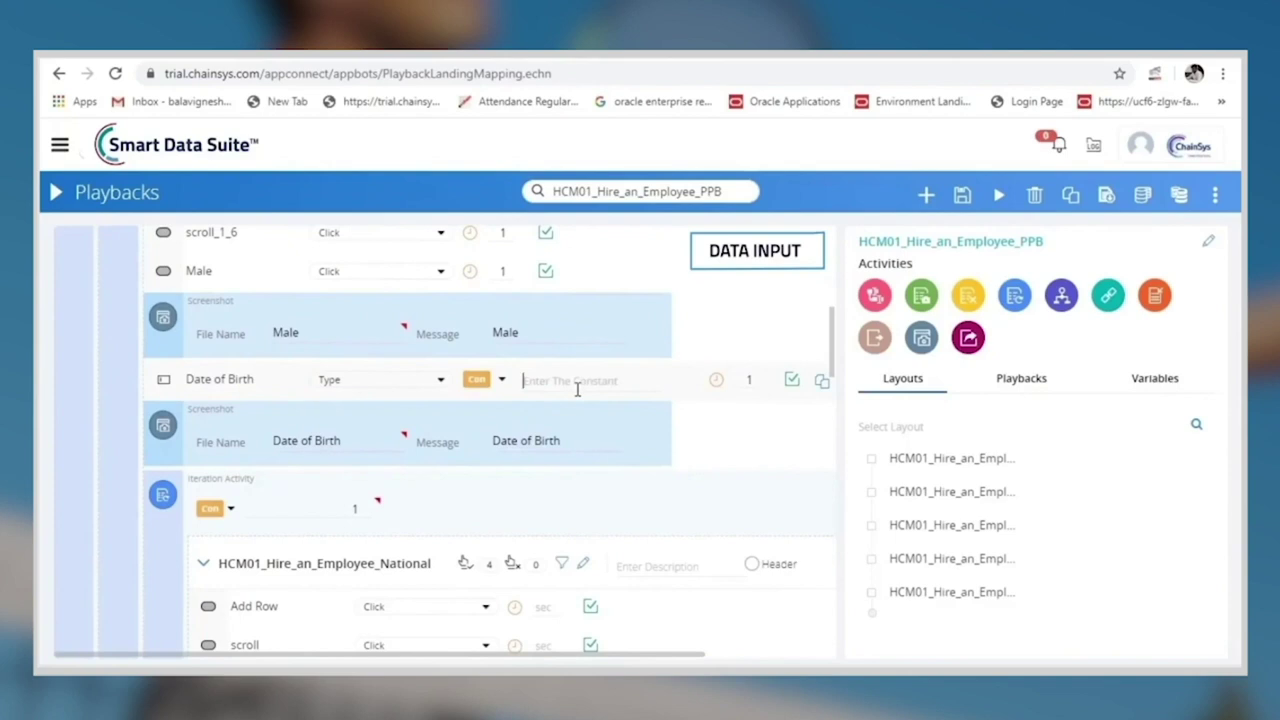
pyautogui.write('06/12/92')
pyautogui.scroll(-10, 577, 389)
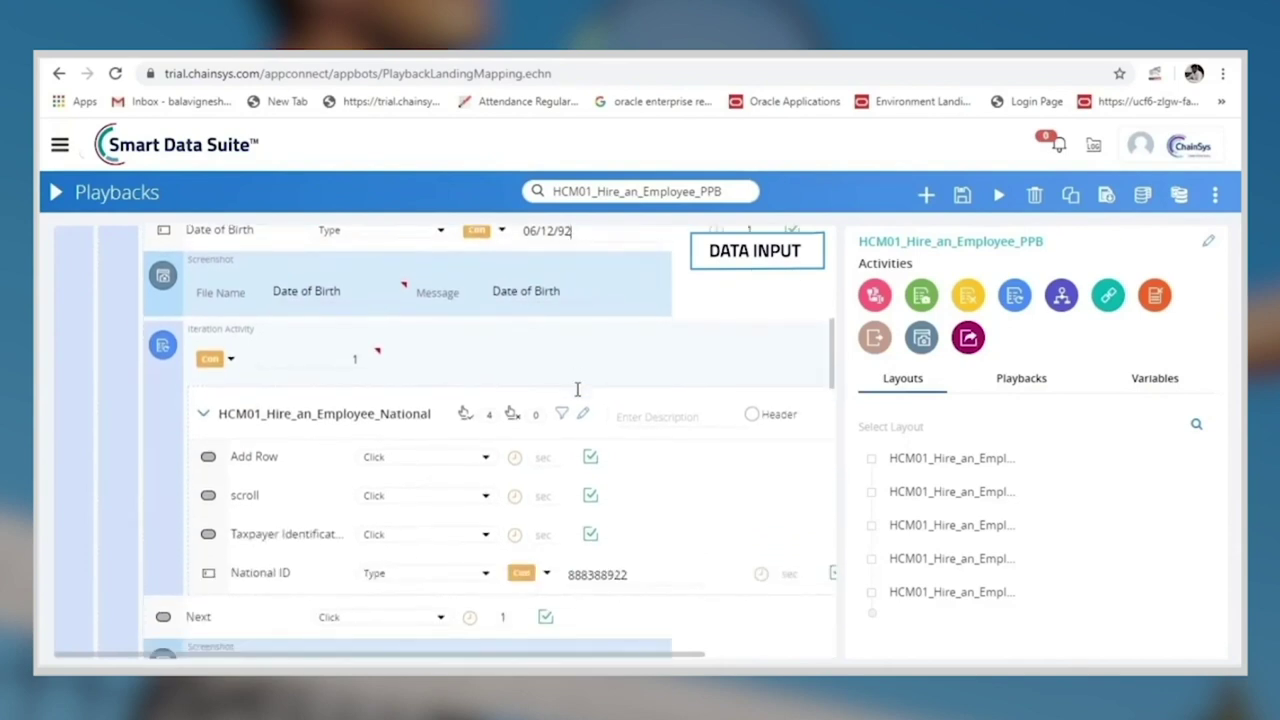
pyautogui.scroll(-10, 578, 528)
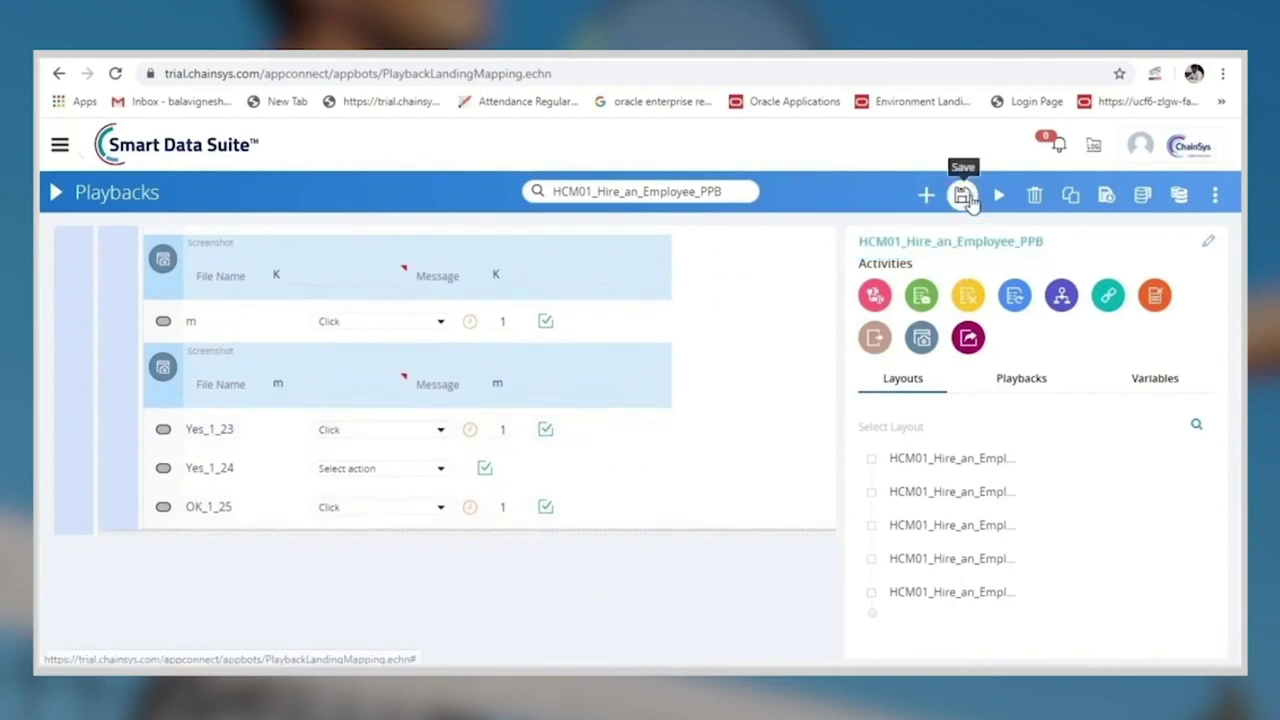
# Save the edited HCM01_Hire_an_Employee_PPB playback and execute it
pyautogui.click(962, 195)
pyautogui.click(1215, 195)
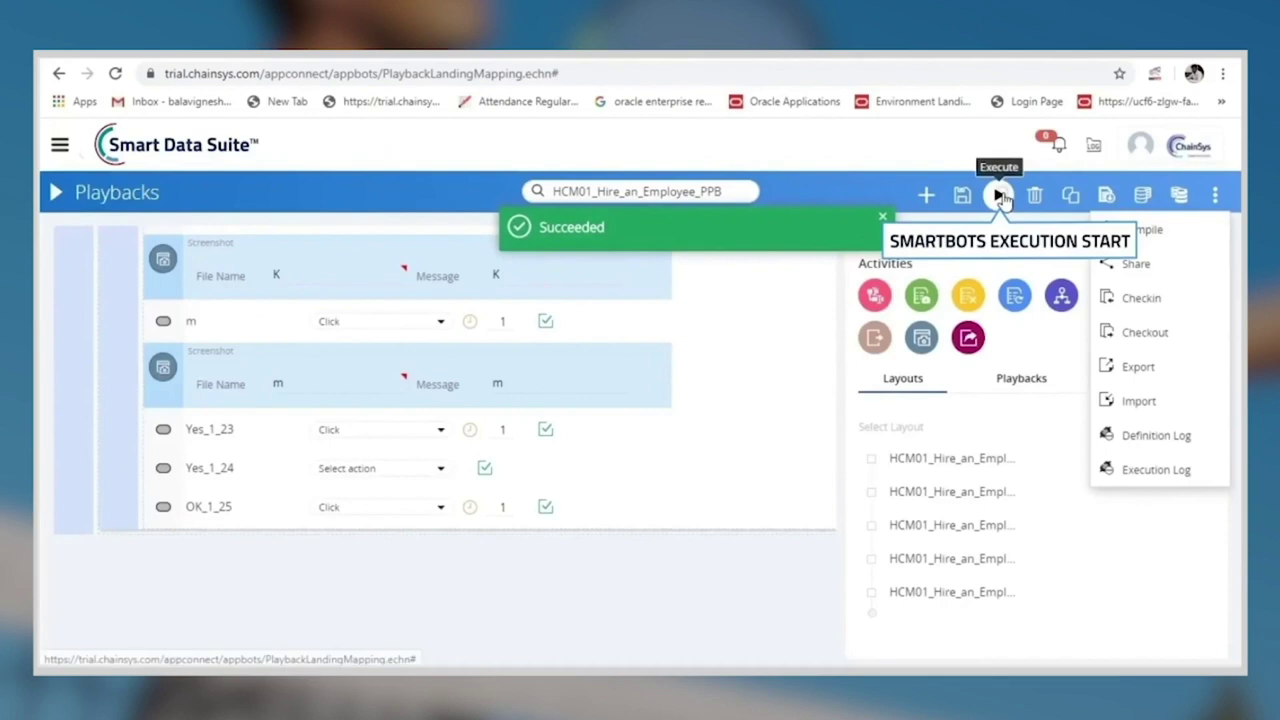
pyautogui.click(999, 195)
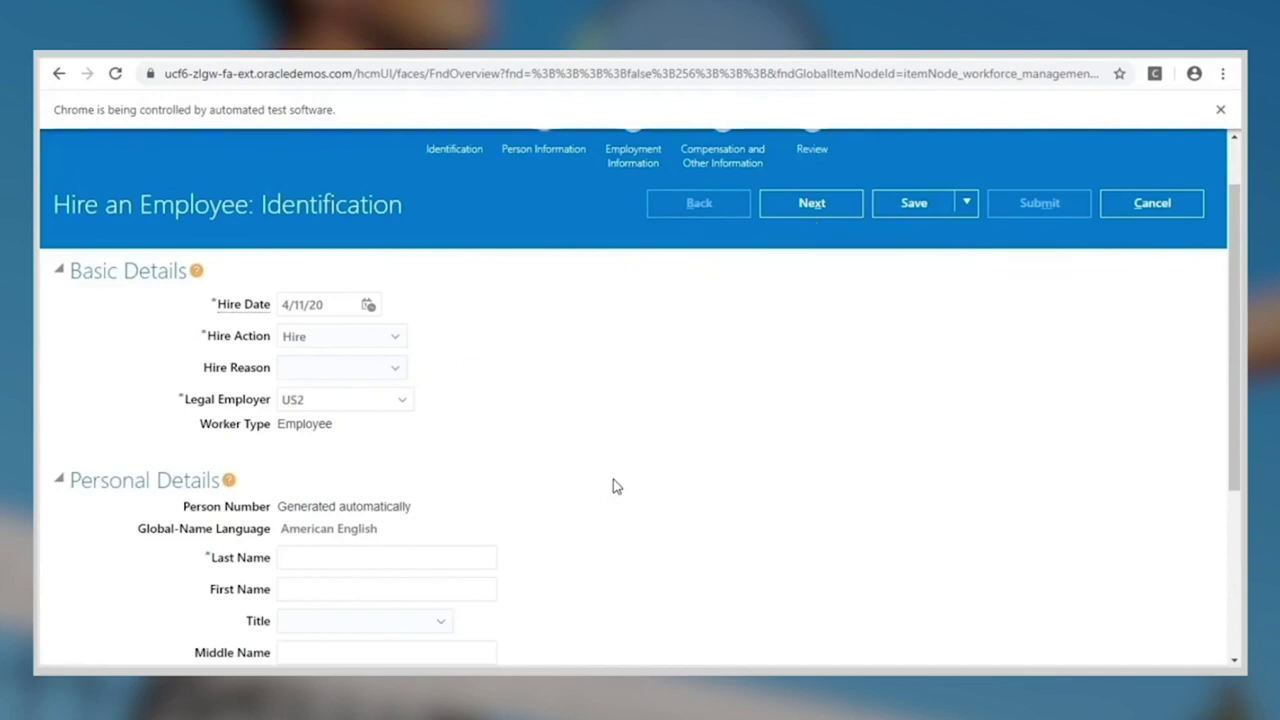
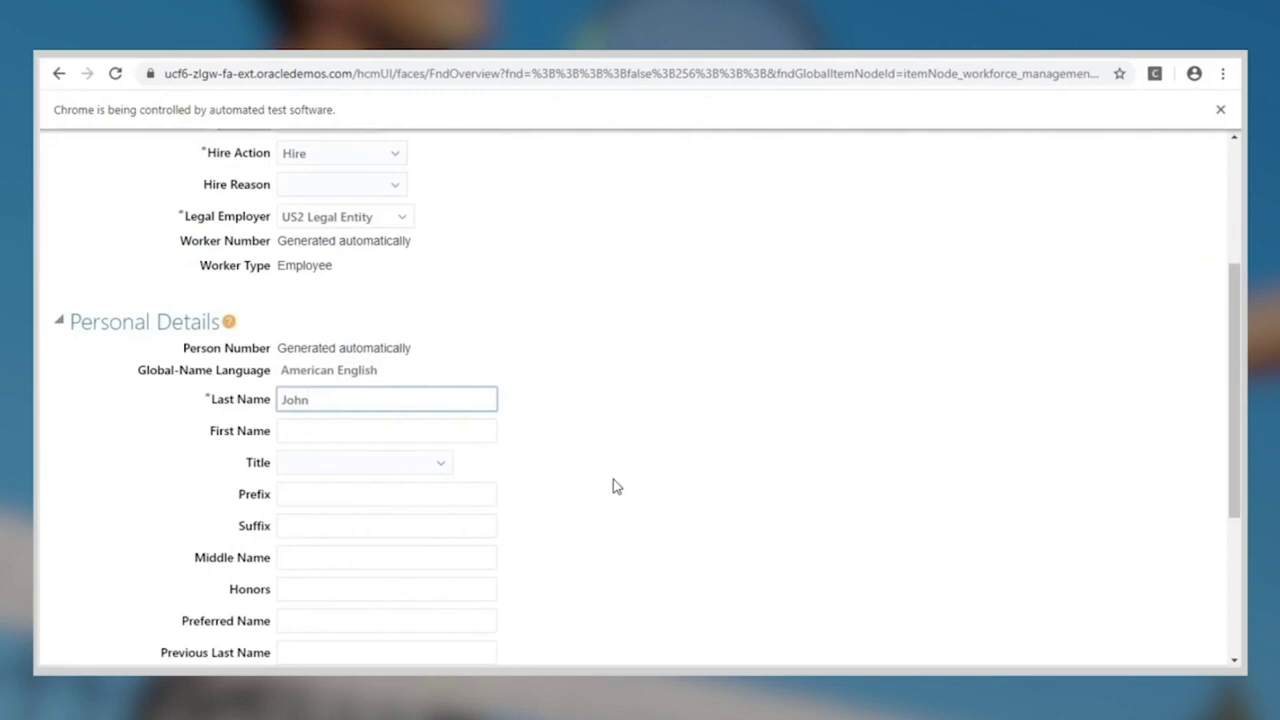
# Bot fills the new hire's last and first names and selects title Mr. on the hire form
pyautogui.press('Tab')
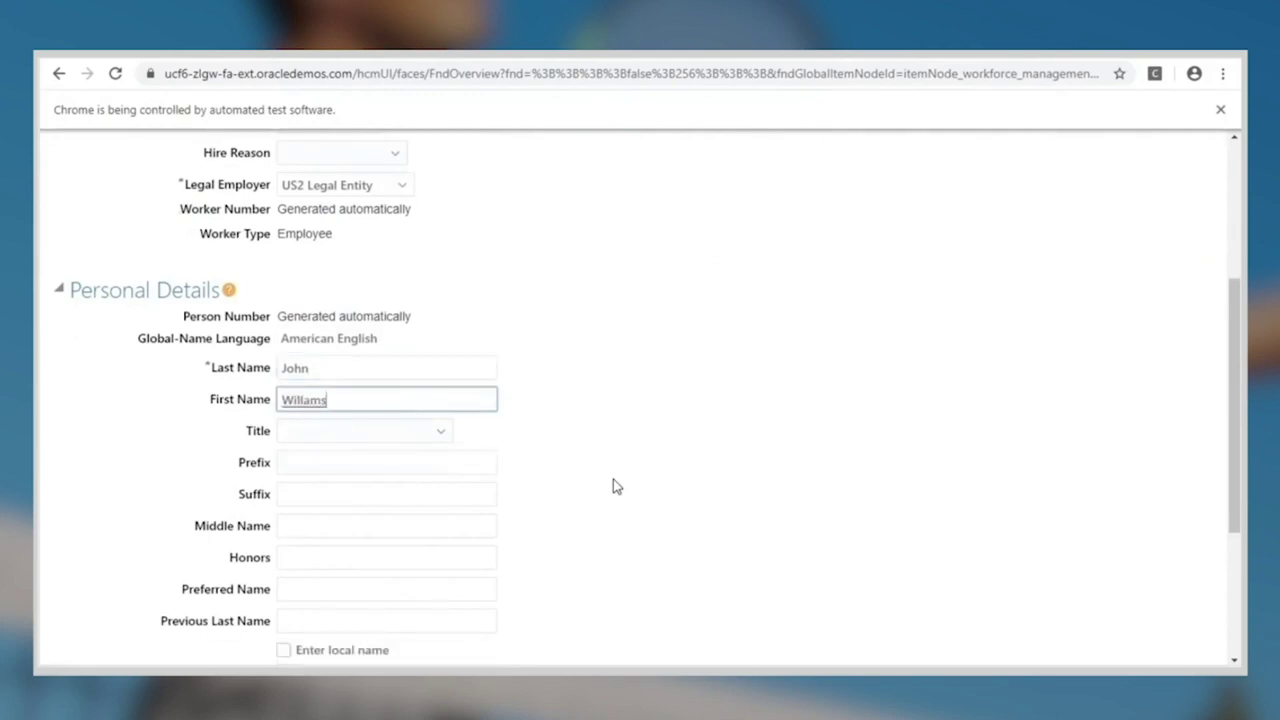
pyautogui.scroll(-1, 613, 486)
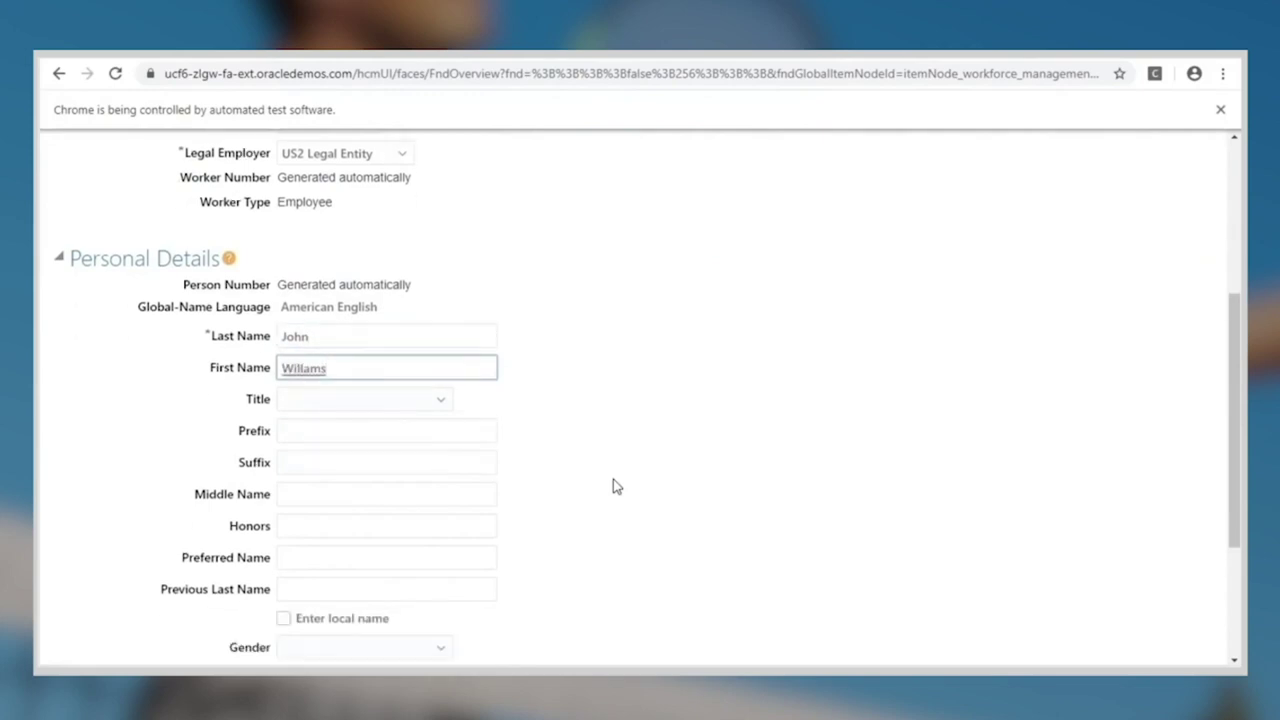
pyautogui.press('Tab')
pyautogui.hotkey('alt', 'Down')
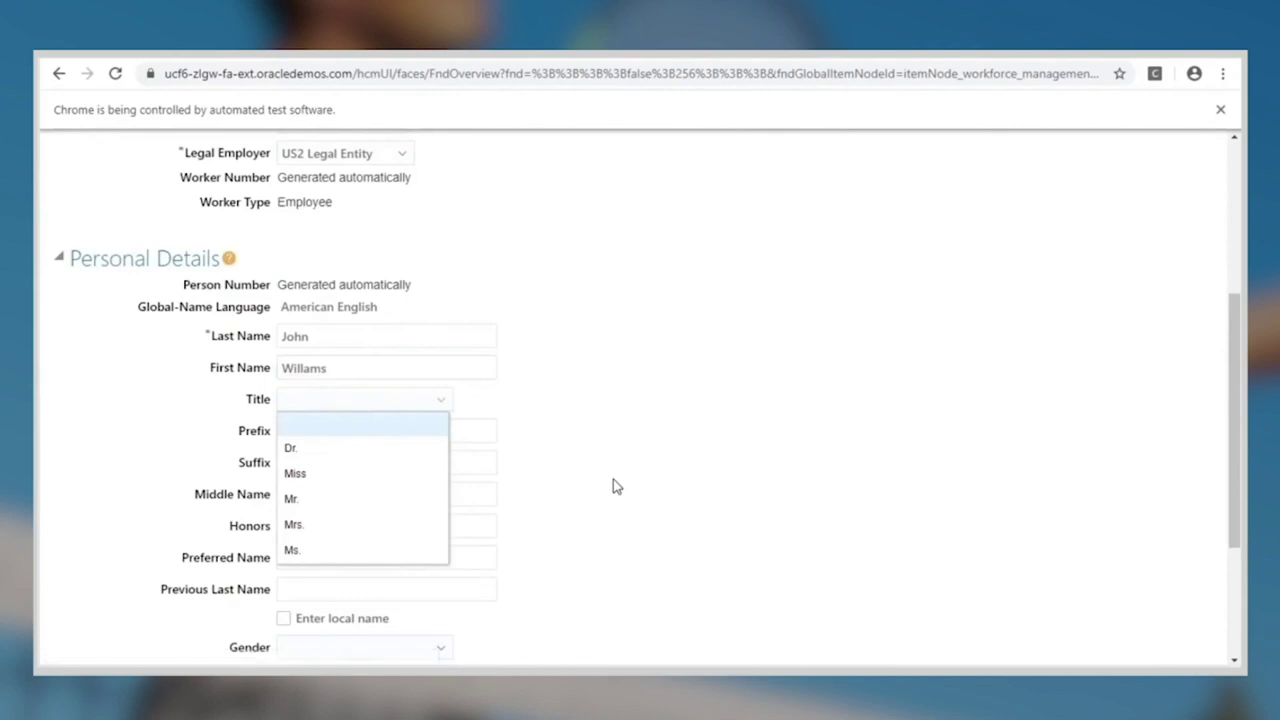
pyautogui.scroll(-1, 613, 486)
pyautogui.press('Down')
pyautogui.press('Down')
pyautogui.press('Down')
pyautogui.press('Return')
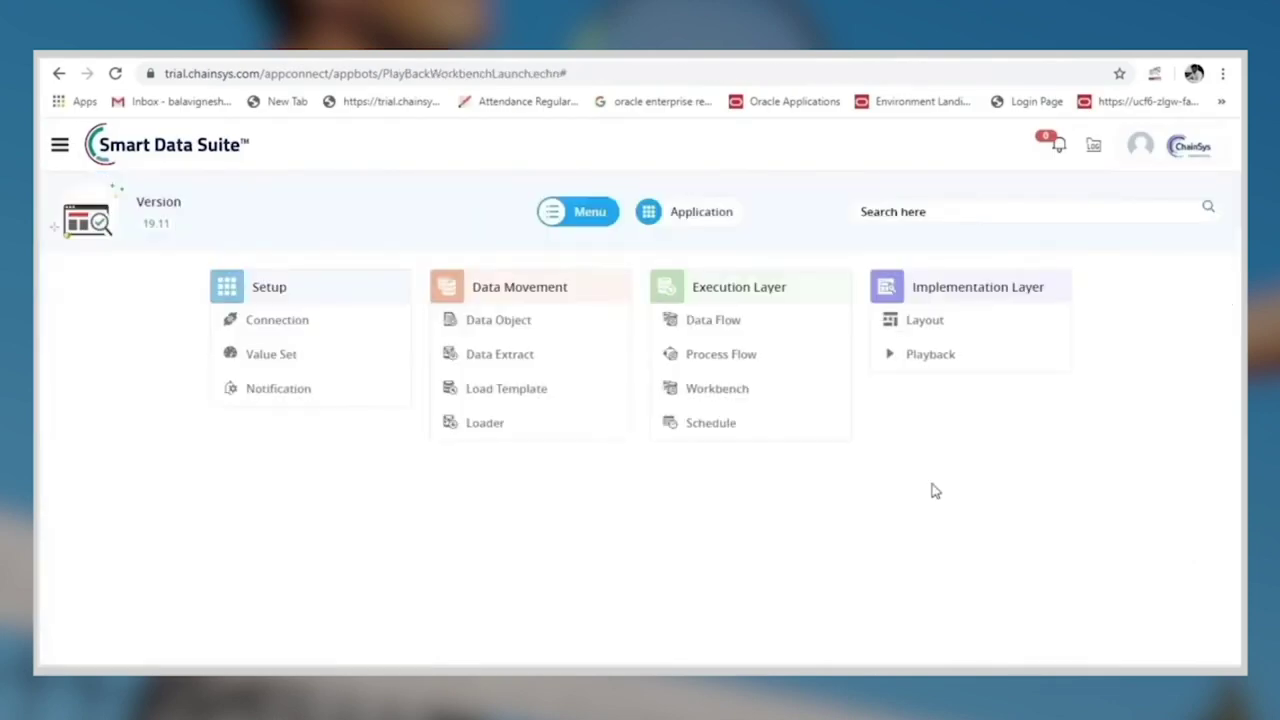
# Open the Workbench execution summary and download the report for run 14713
pyautogui.click(717, 391)
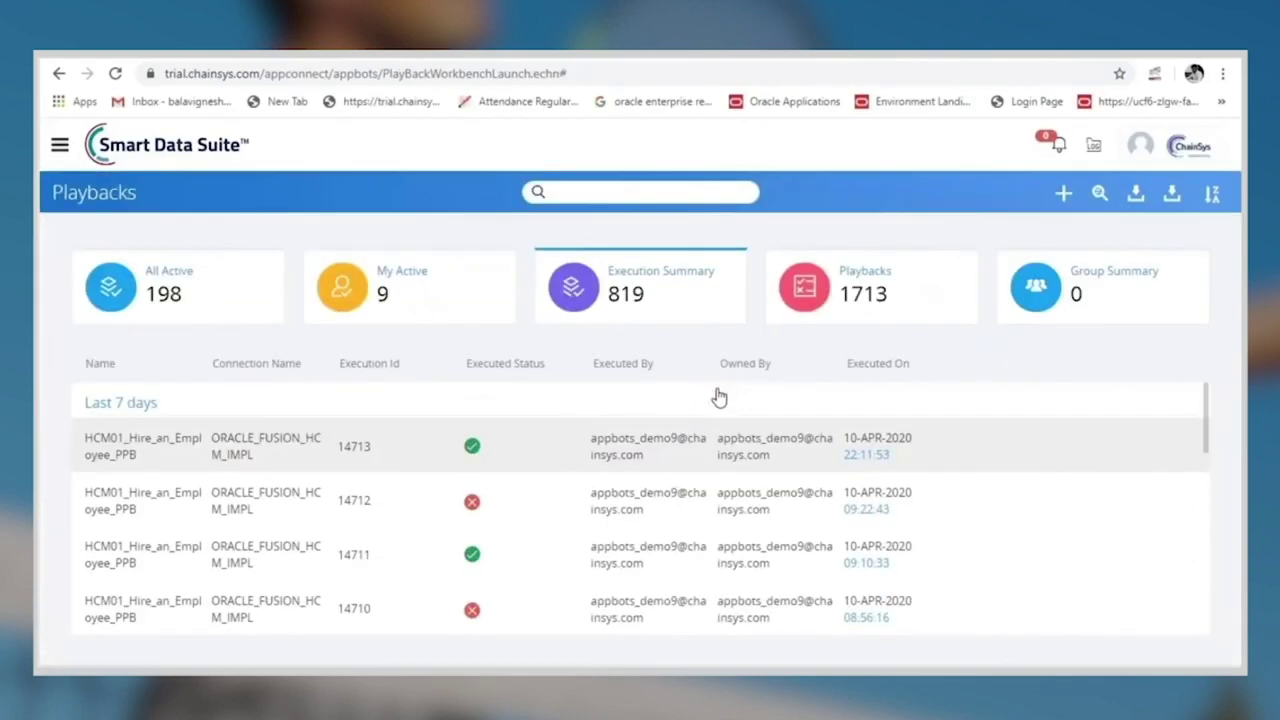
pyautogui.click(681, 314)
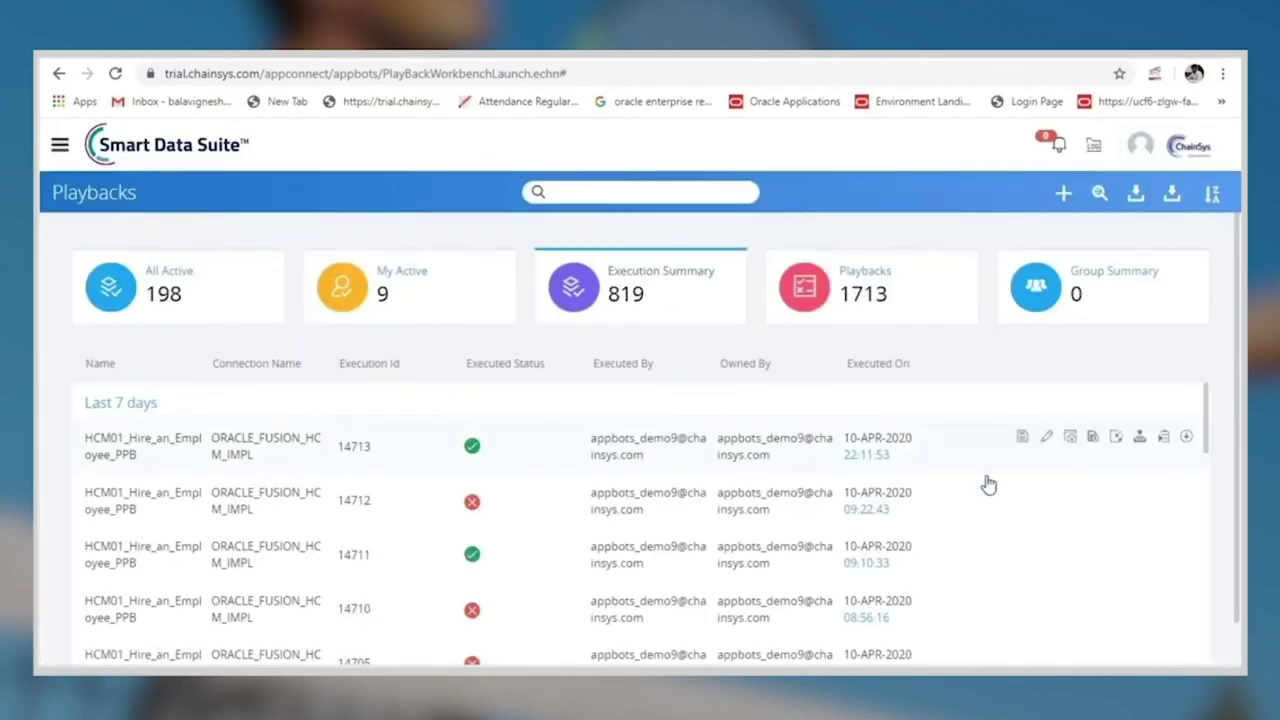
pyautogui.click(1092, 440)
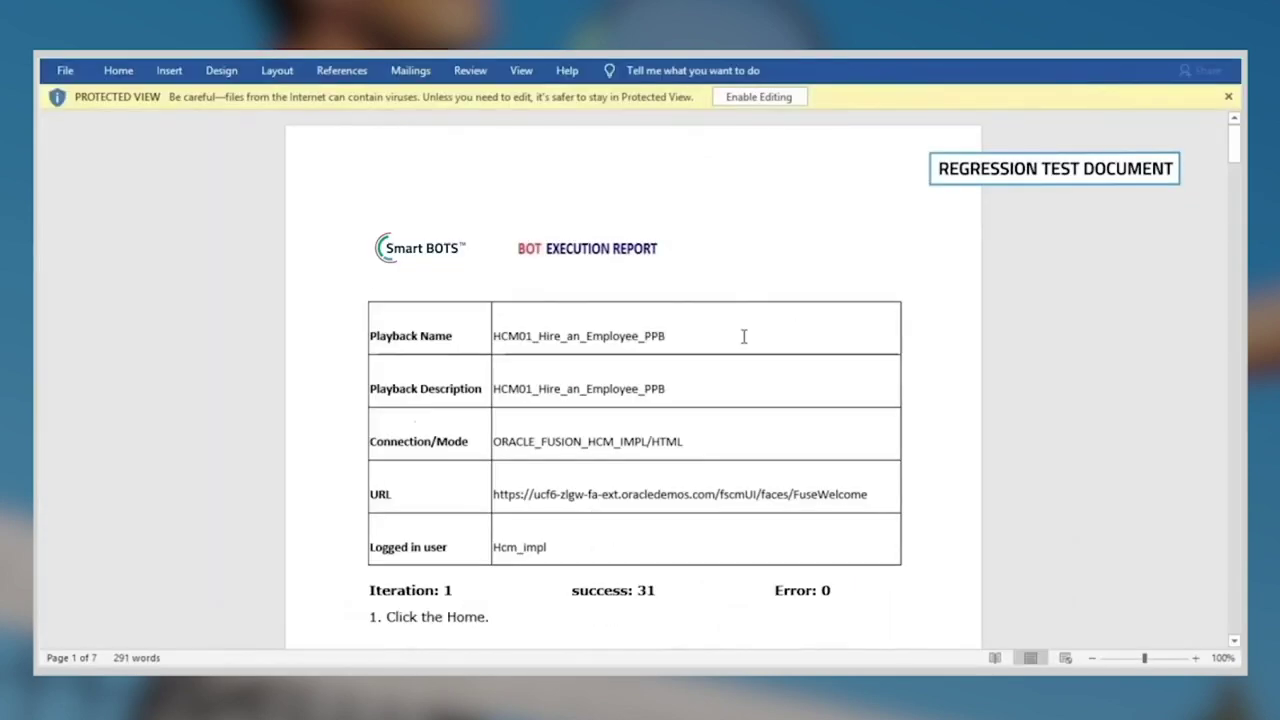
# Scroll through the Word execution report's step list and screenshots, confirming 31 successes and 0 errors
pyautogui.scroll(-8, 743, 336)
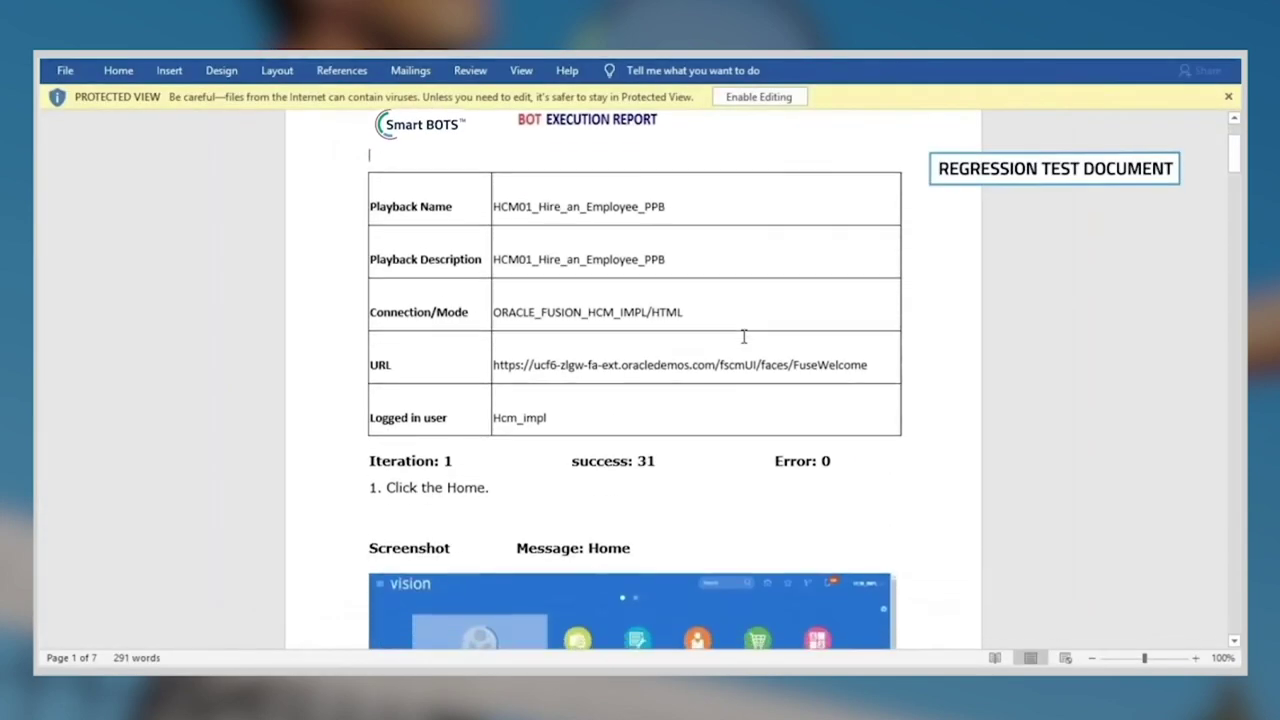
pyautogui.scroll(-15, 743, 340)
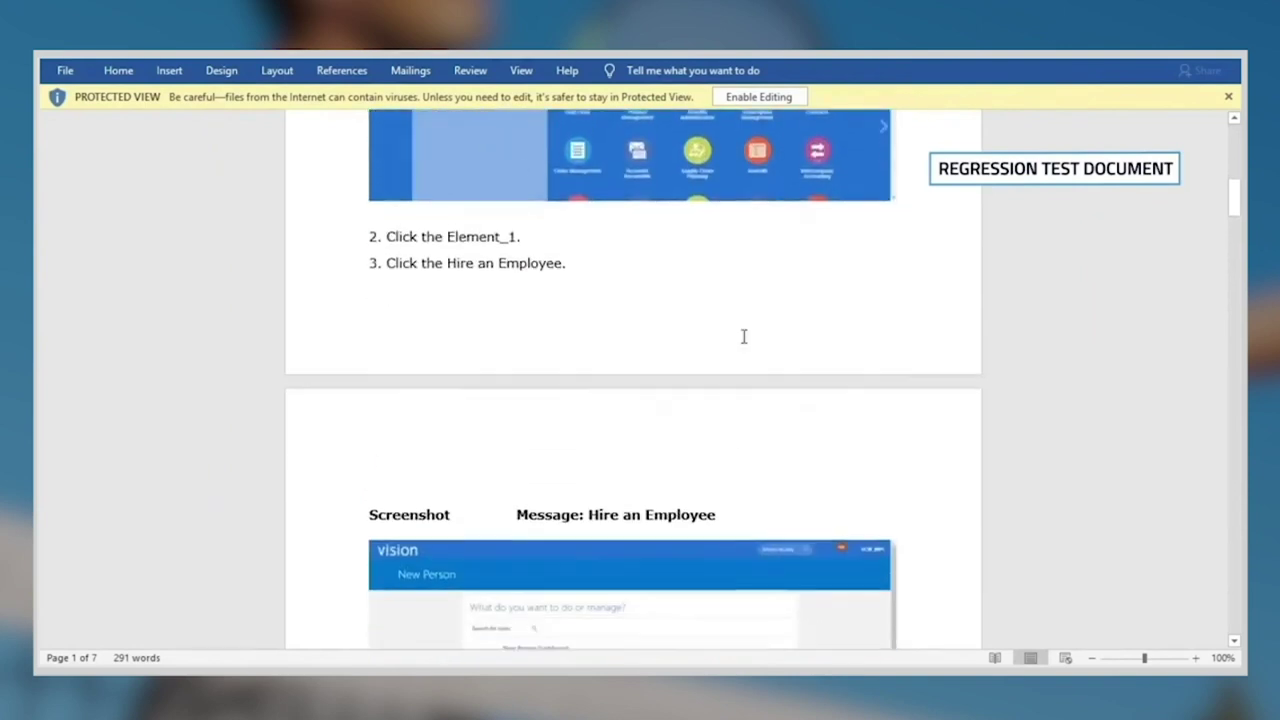
pyautogui.scroll(-15, 743, 343)
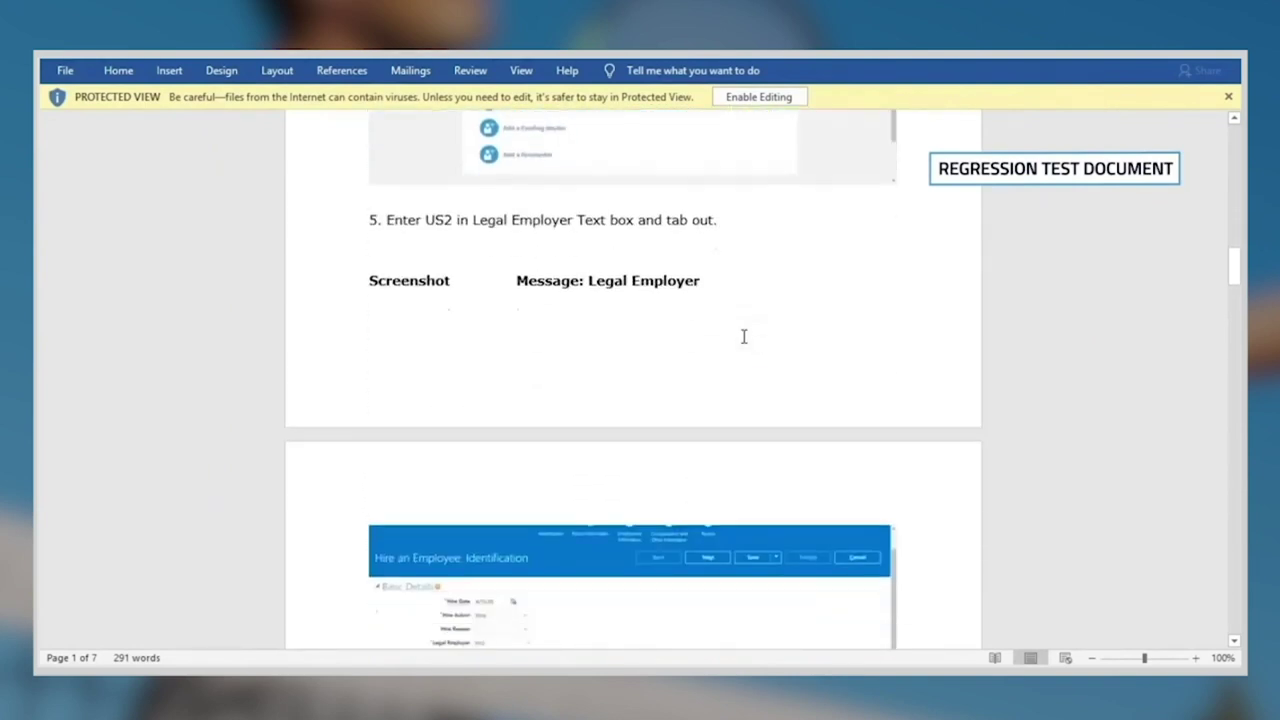
pyautogui.scroll(-15, 743, 340)
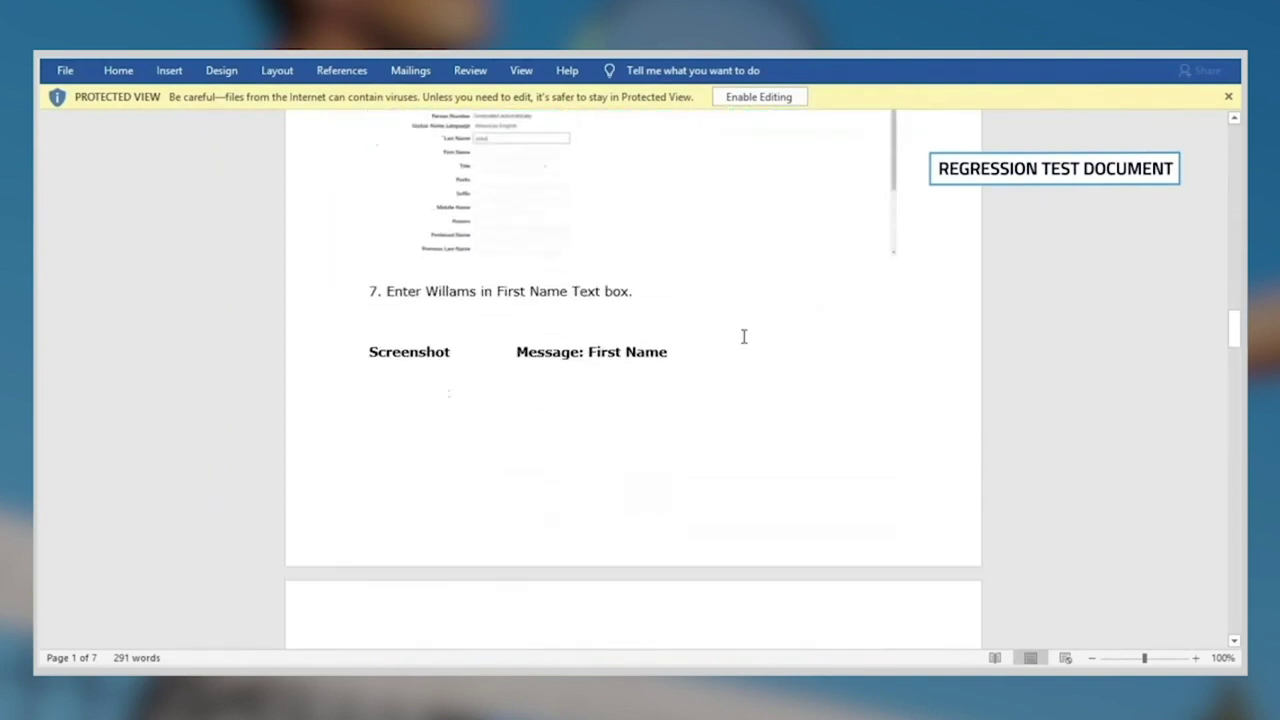
pyautogui.scroll(-15, 743, 340)
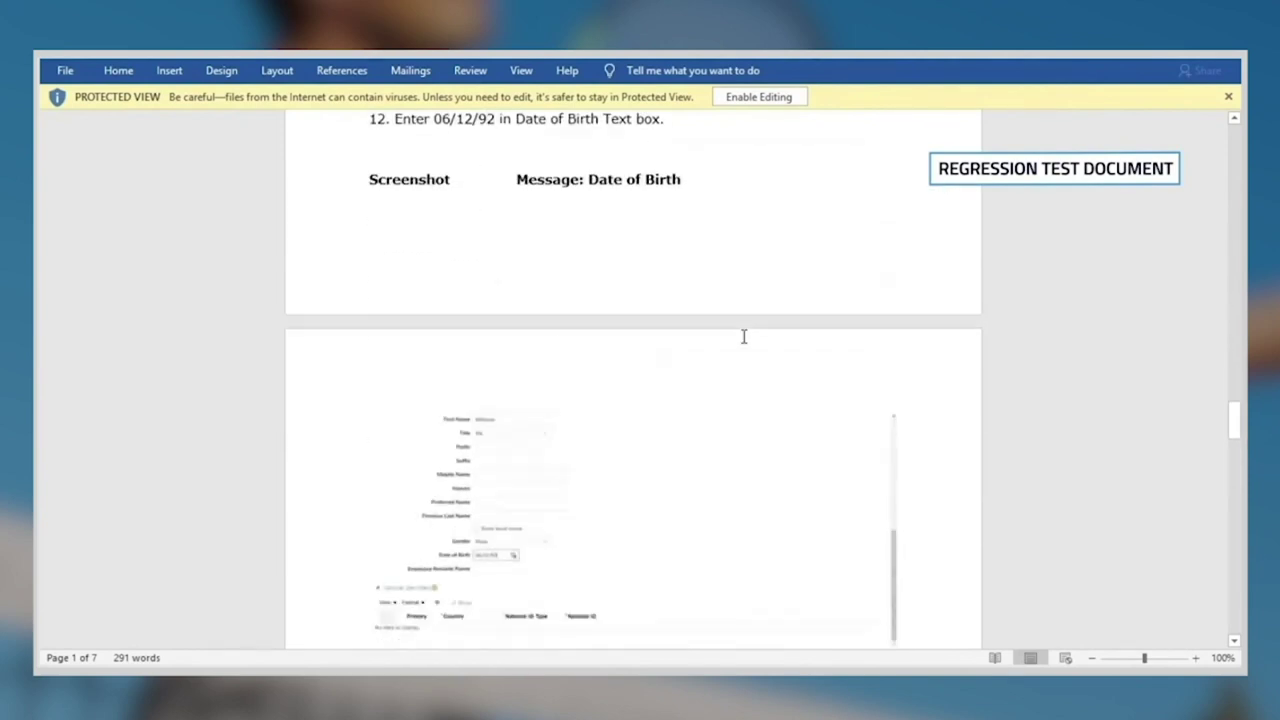